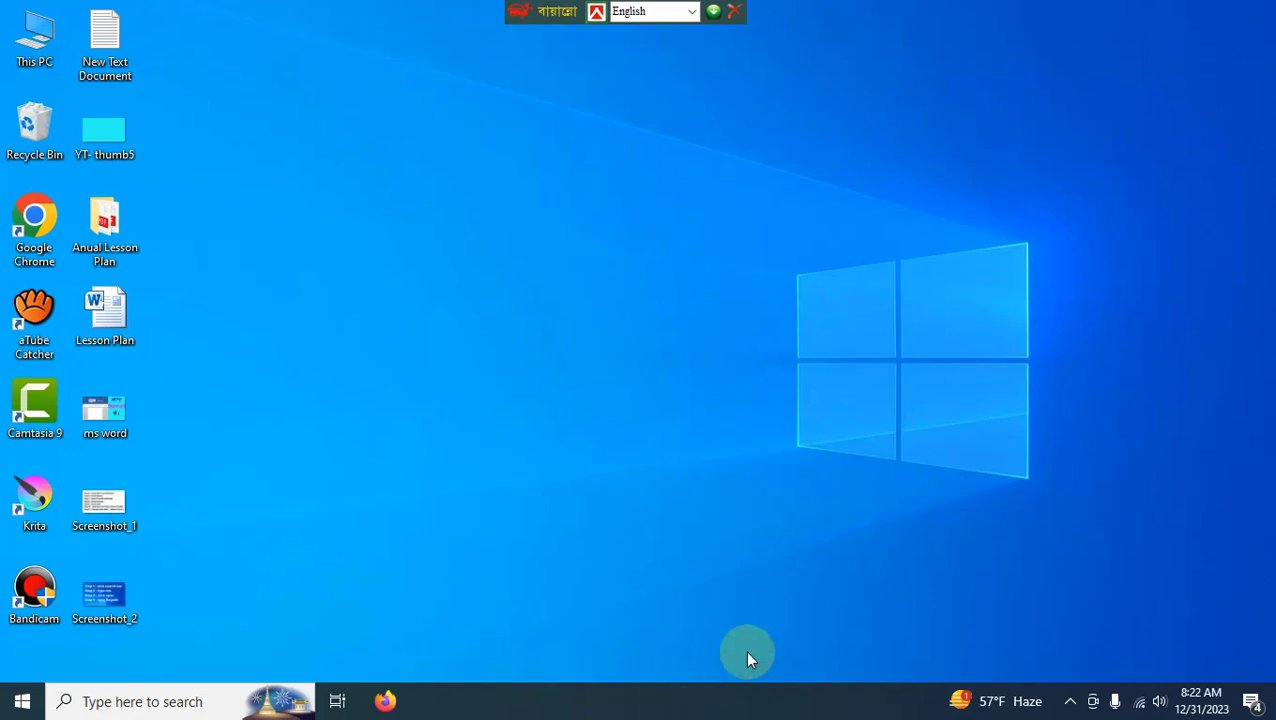
# - Create a new Word document on the desktop named New Microsoft Word Document
pyautogui.rightClick(528, 277)
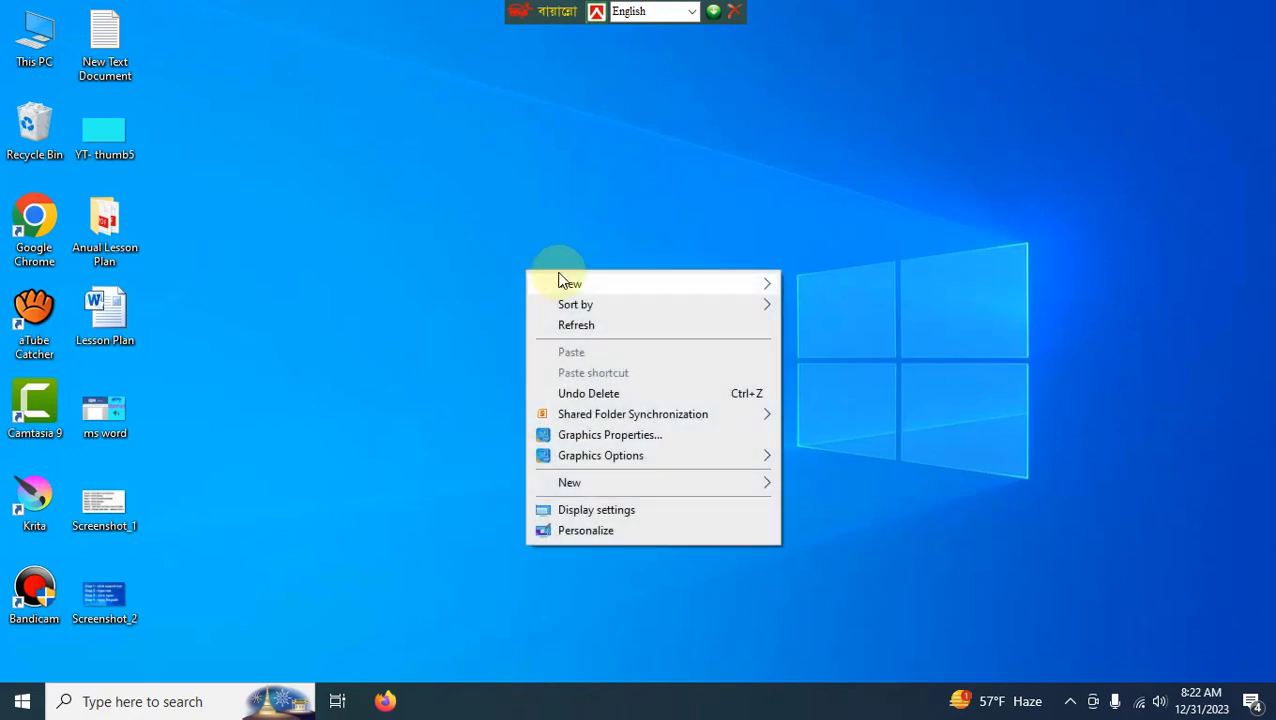
pyautogui.moveTo(558, 282)
pyautogui.moveTo(586, 488)
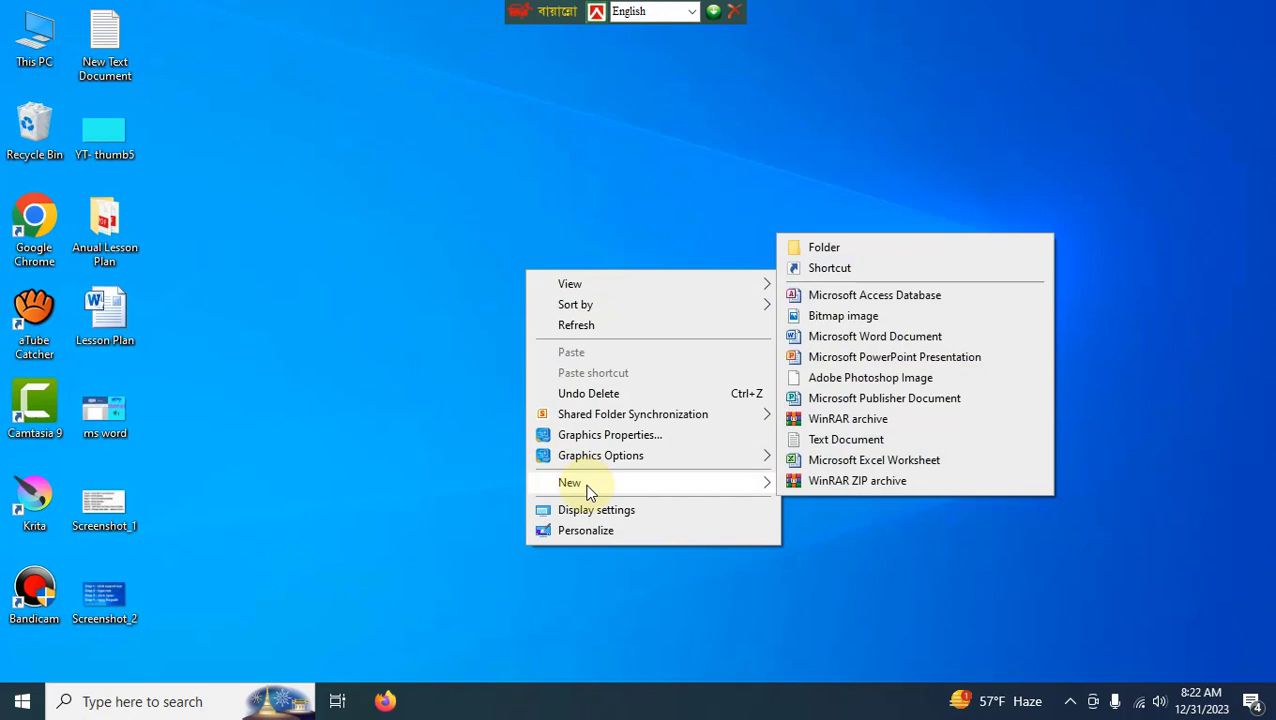
pyautogui.click(876, 341)
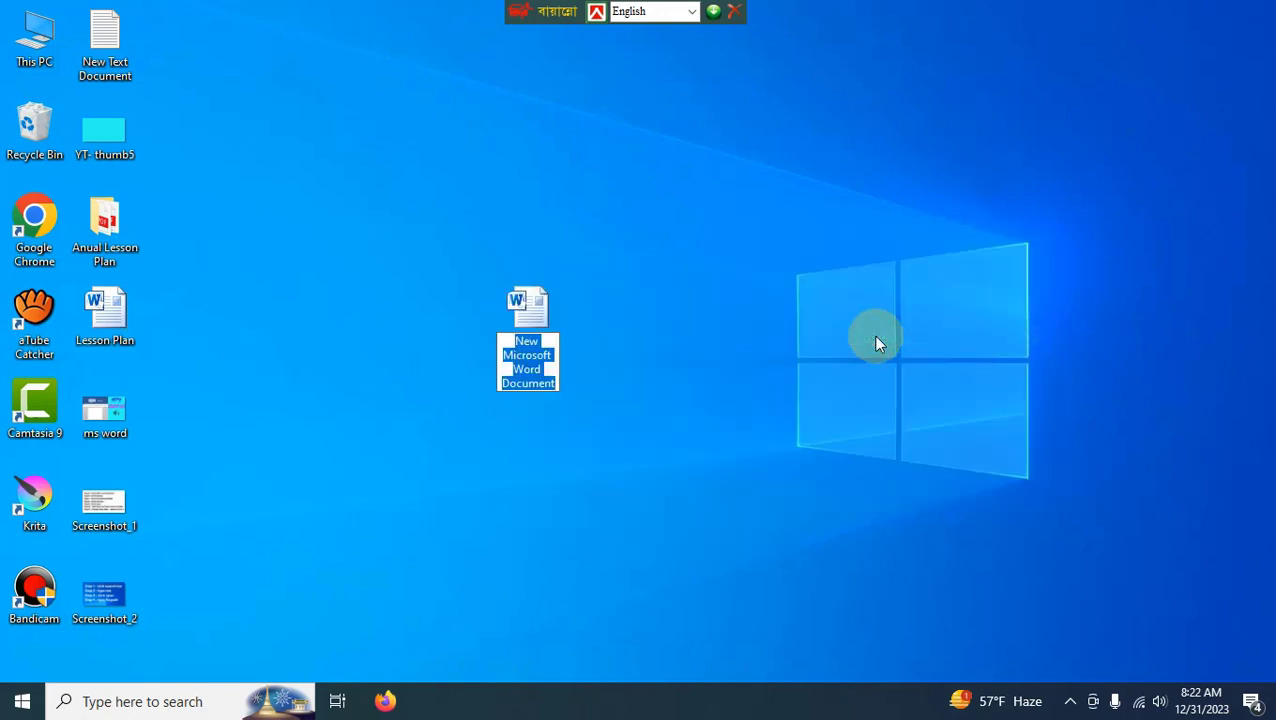
pyautogui.click(790, 345)
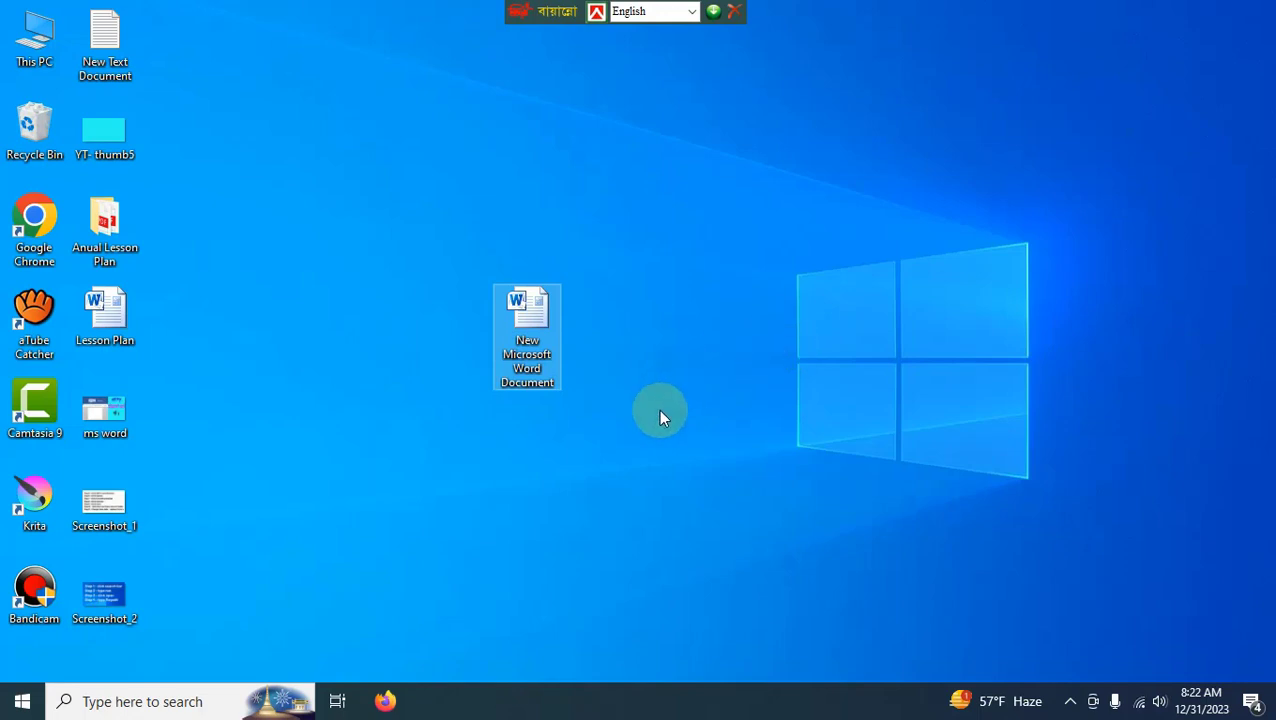
# - Open New Microsoft Word Document in Word and switch the font to SutonnyMJ, 14 pt
pyautogui.moveTo(609, 331)
pyautogui.doubleClick(530, 305)
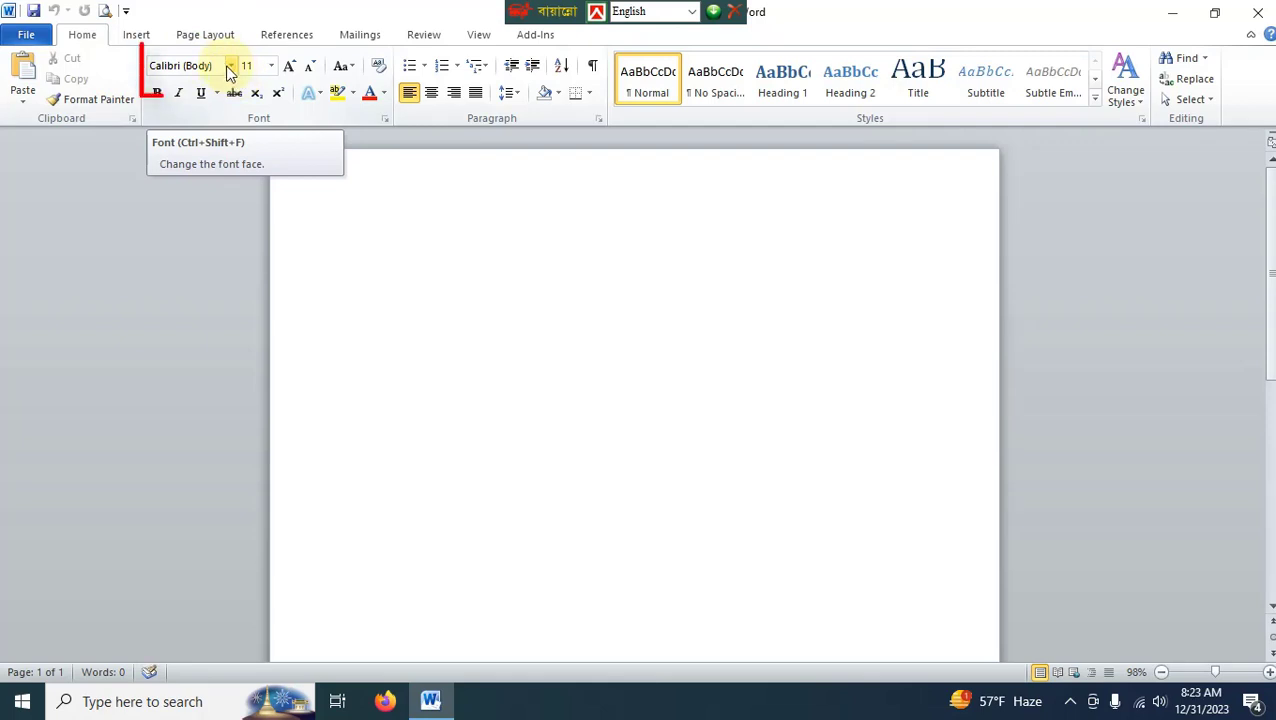
pyautogui.click(230, 66)
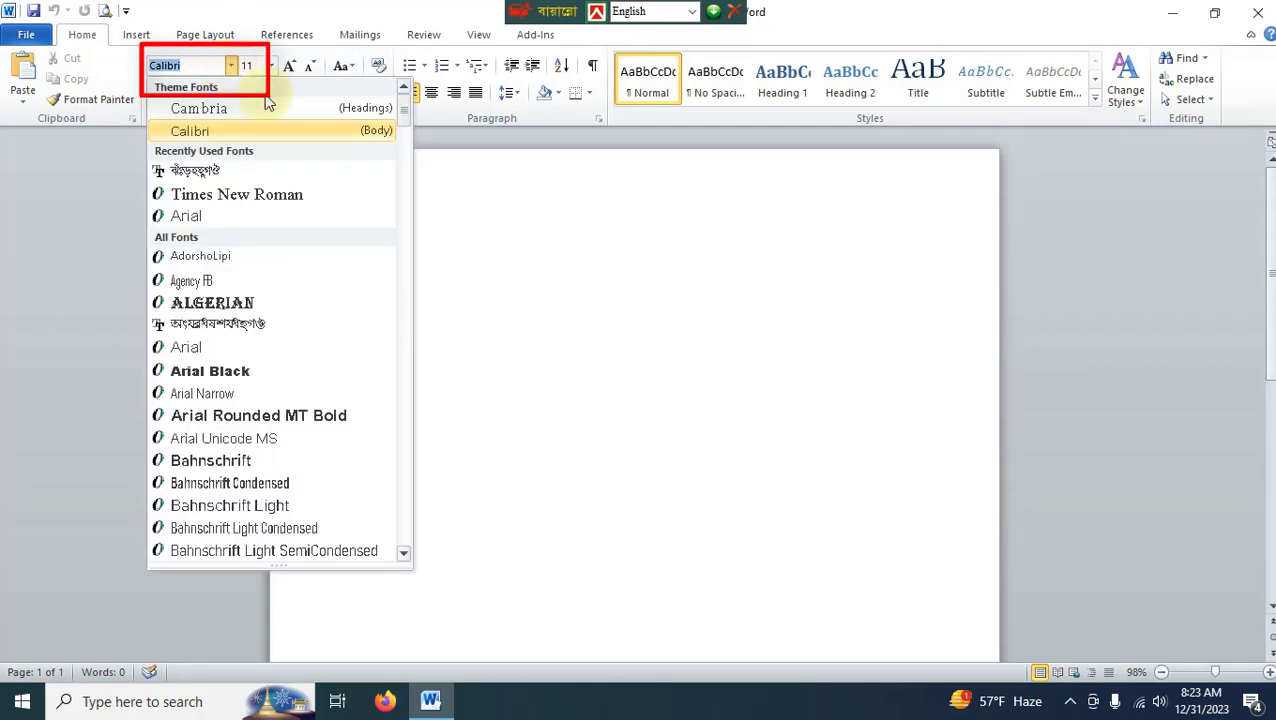
pyautogui.moveTo(402, 110); pyautogui.dragTo(396, 483)
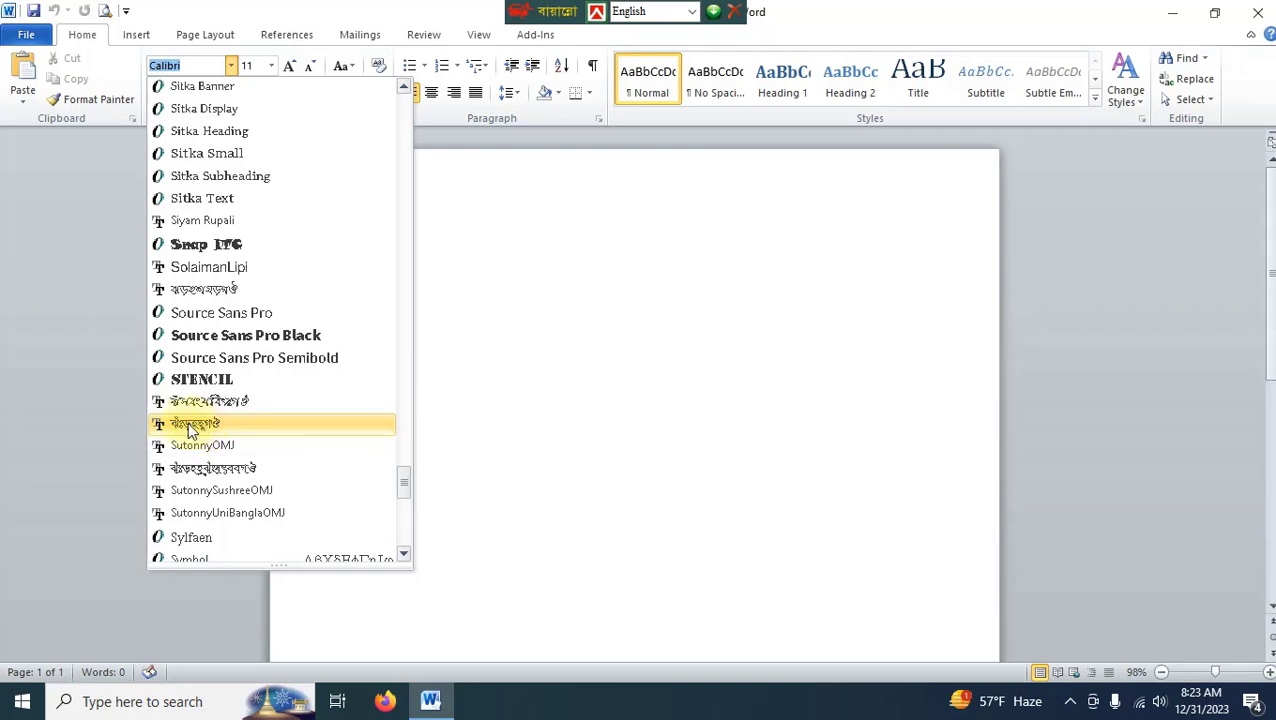
pyautogui.click(189, 425)
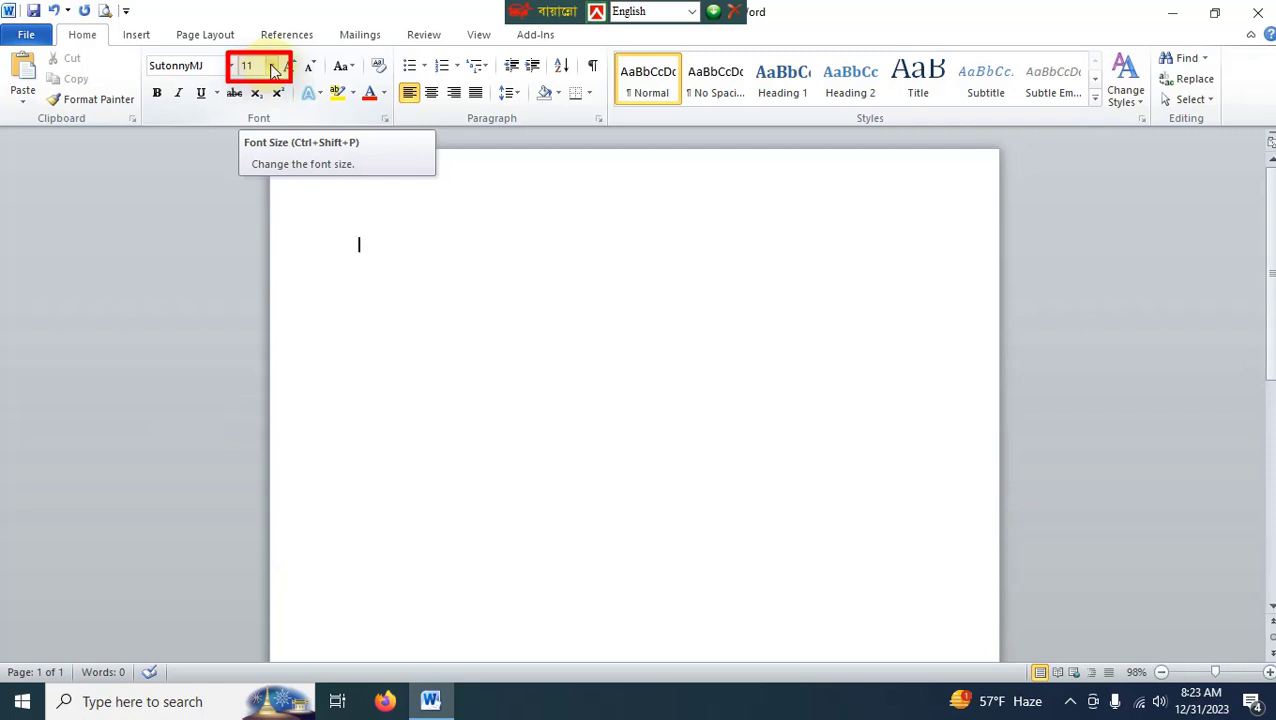
pyautogui.click(271, 66)
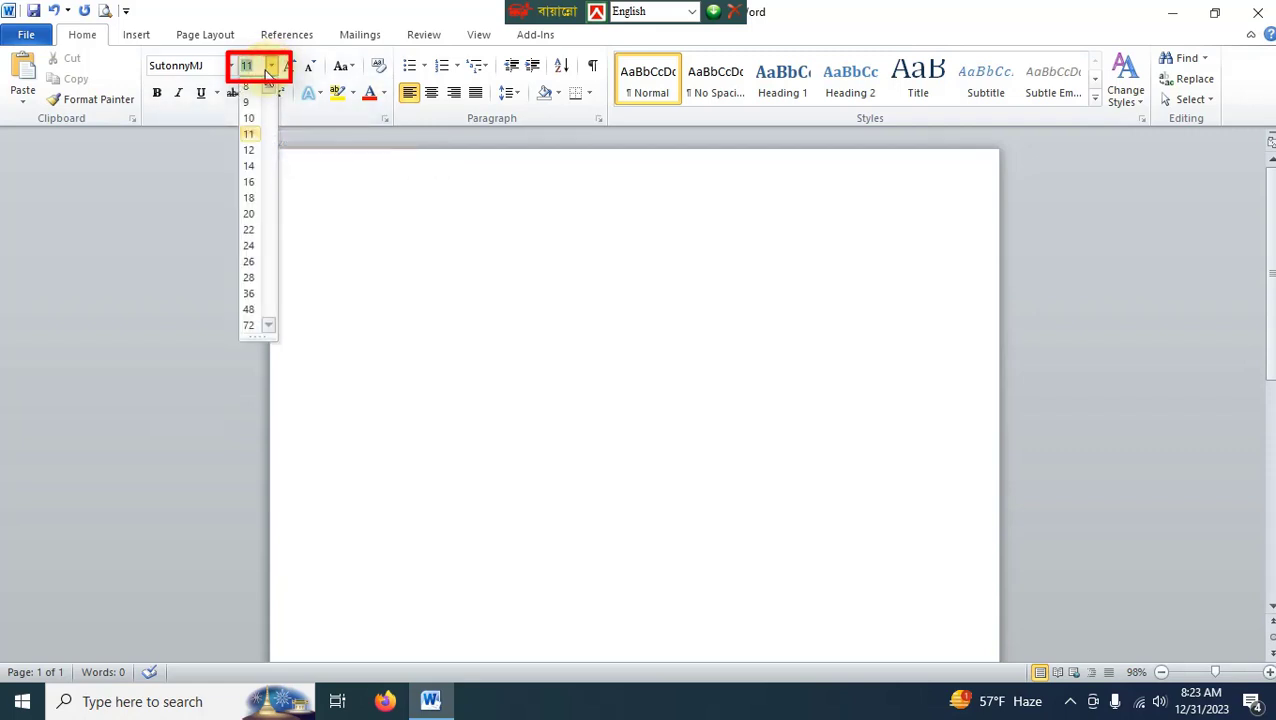
pyautogui.click(252, 167)
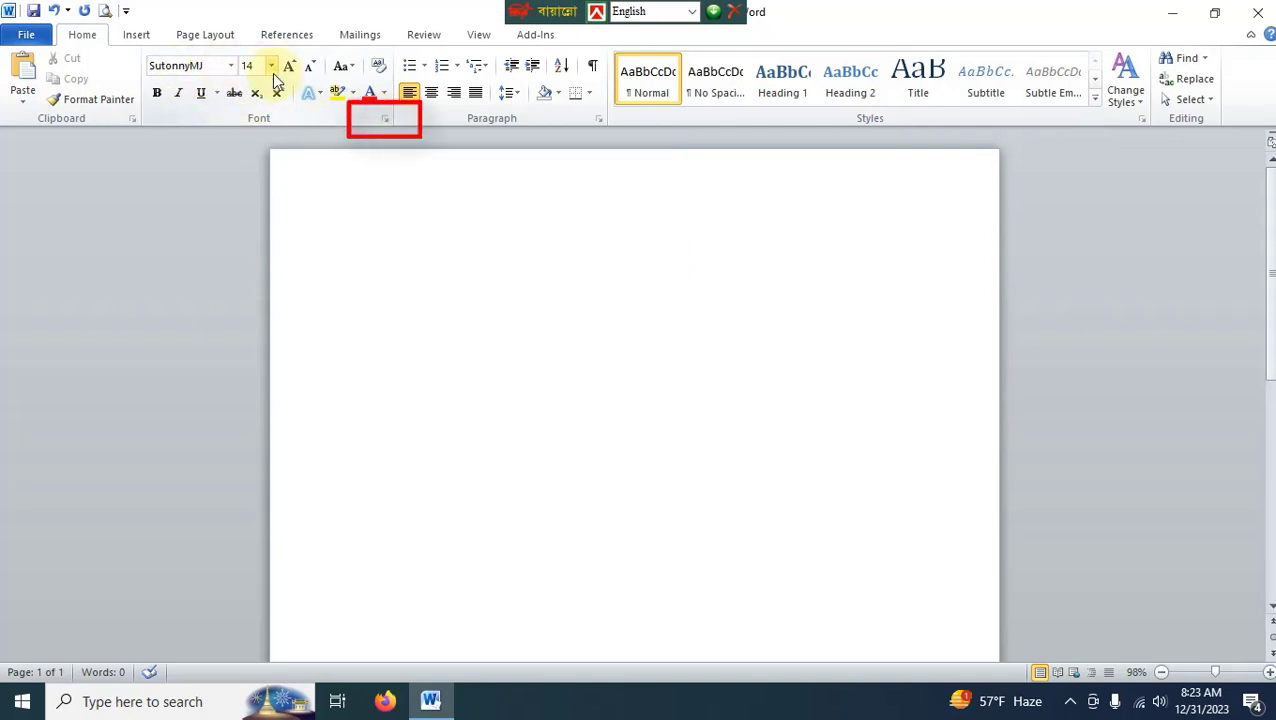
# - In the Font dialog, set SutonnyMJ 14 pt as default for all Normal-template documents
pyautogui.click(384, 121)
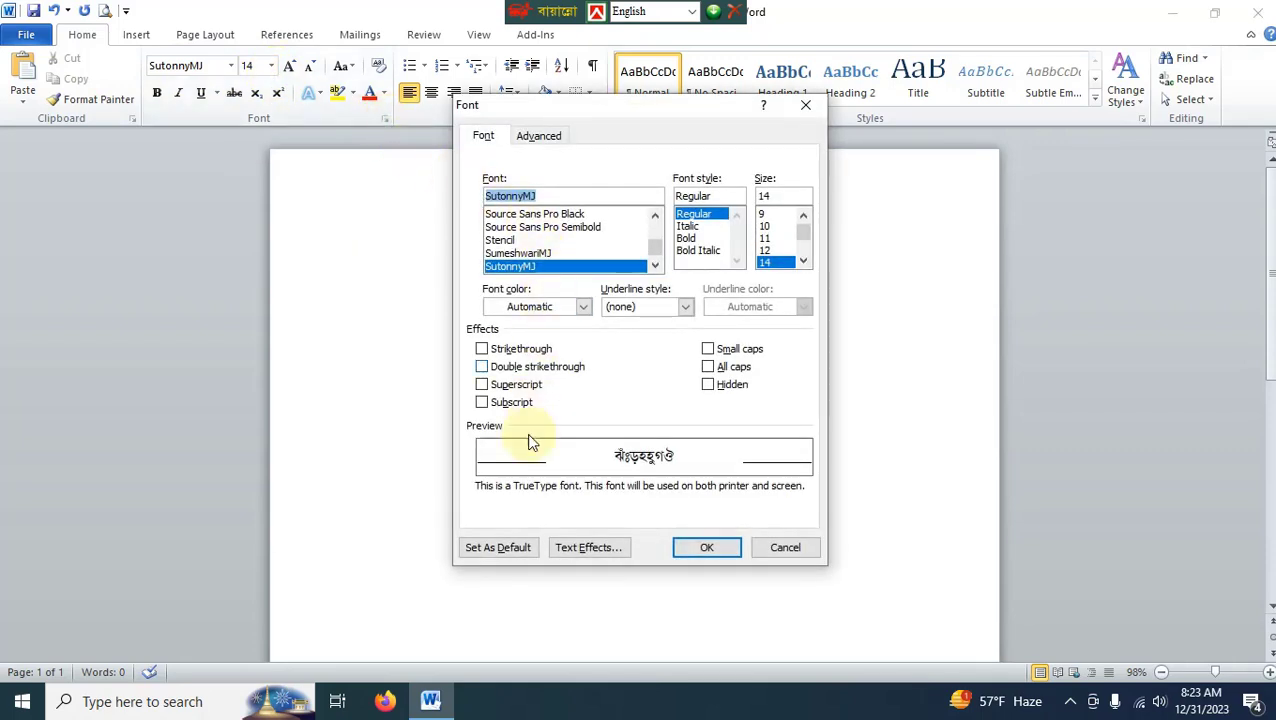
pyautogui.click(503, 556)
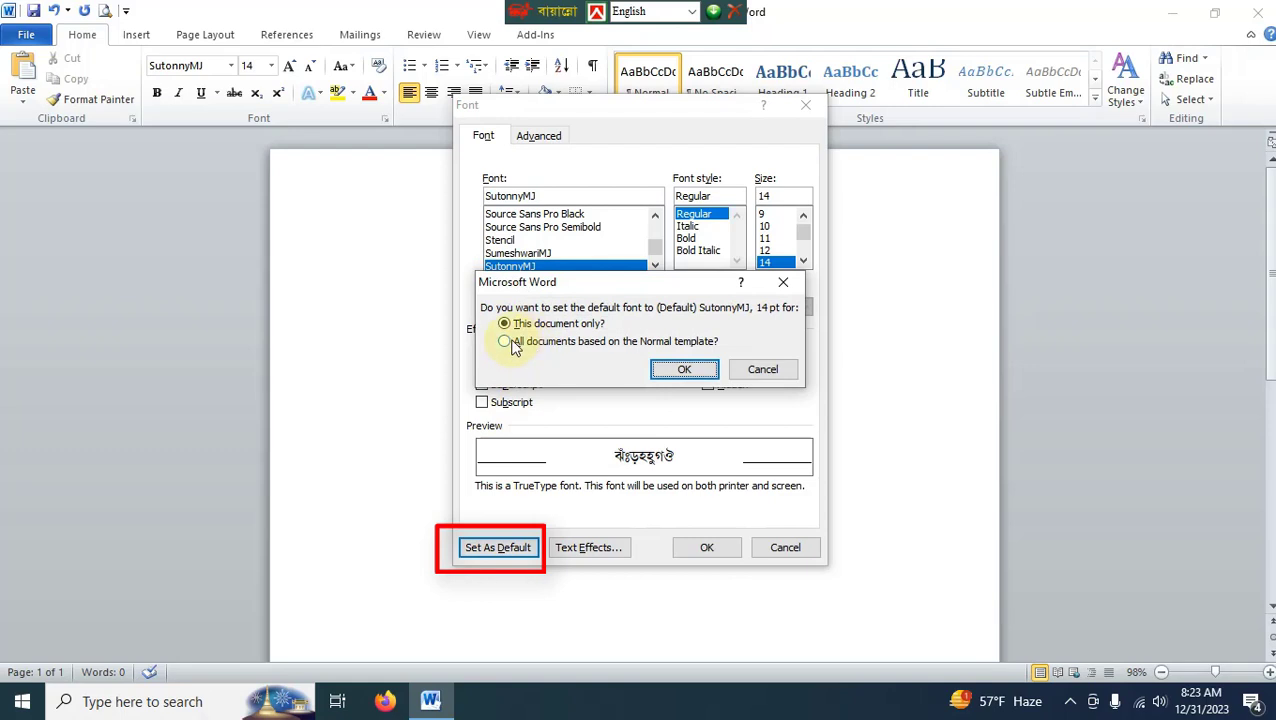
pyautogui.click(510, 342)
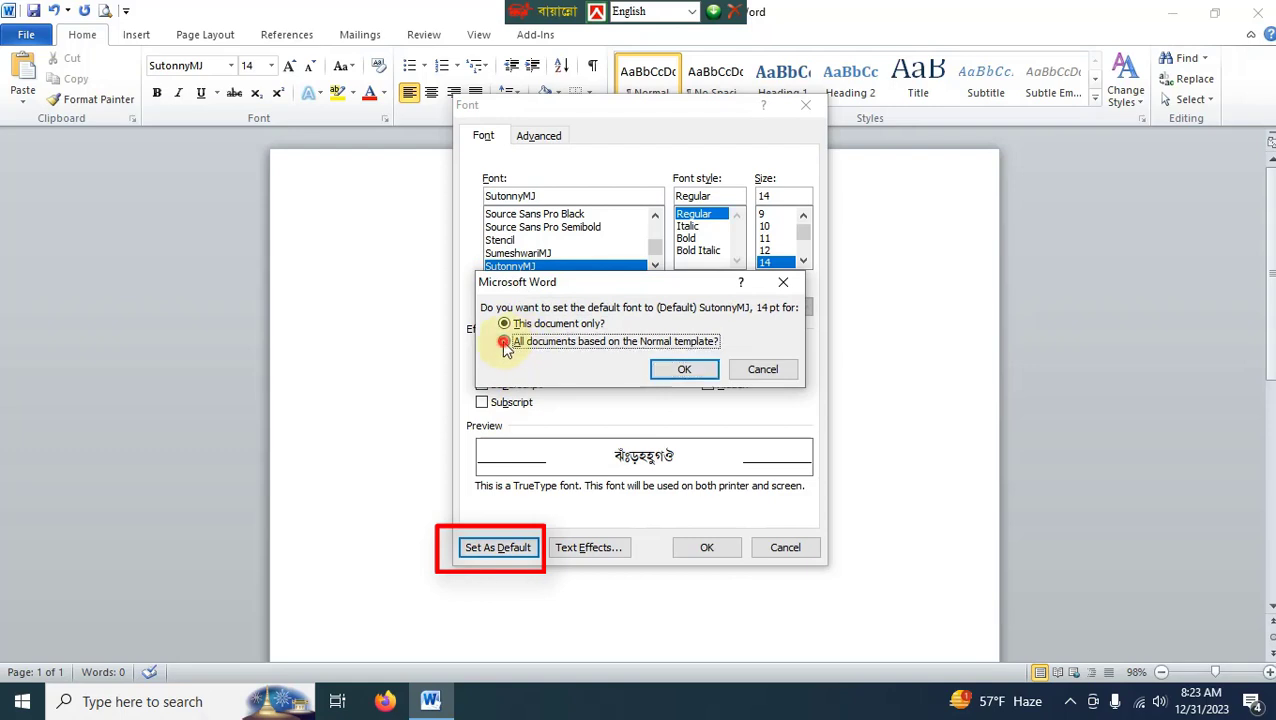
pyautogui.click(684, 370)
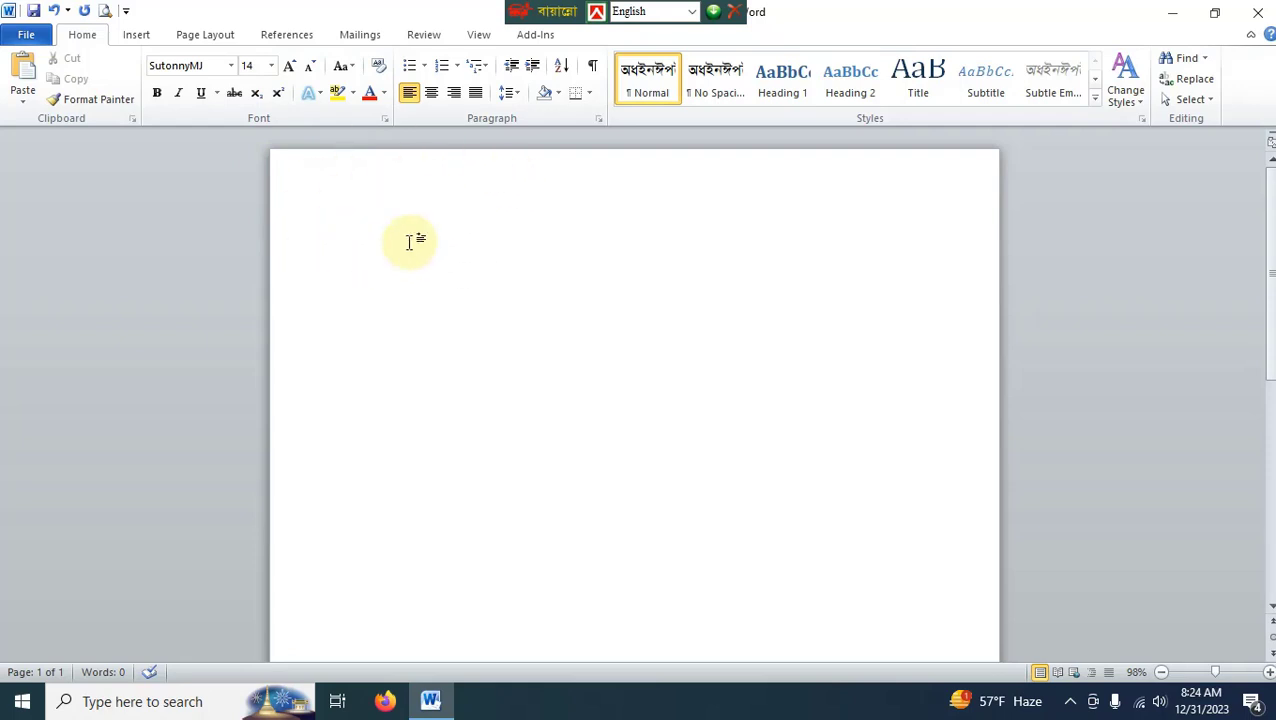
# - Apply Normal 1-inch margins and Portrait orientation from the Page Layout tab
pyautogui.click(221, 37)
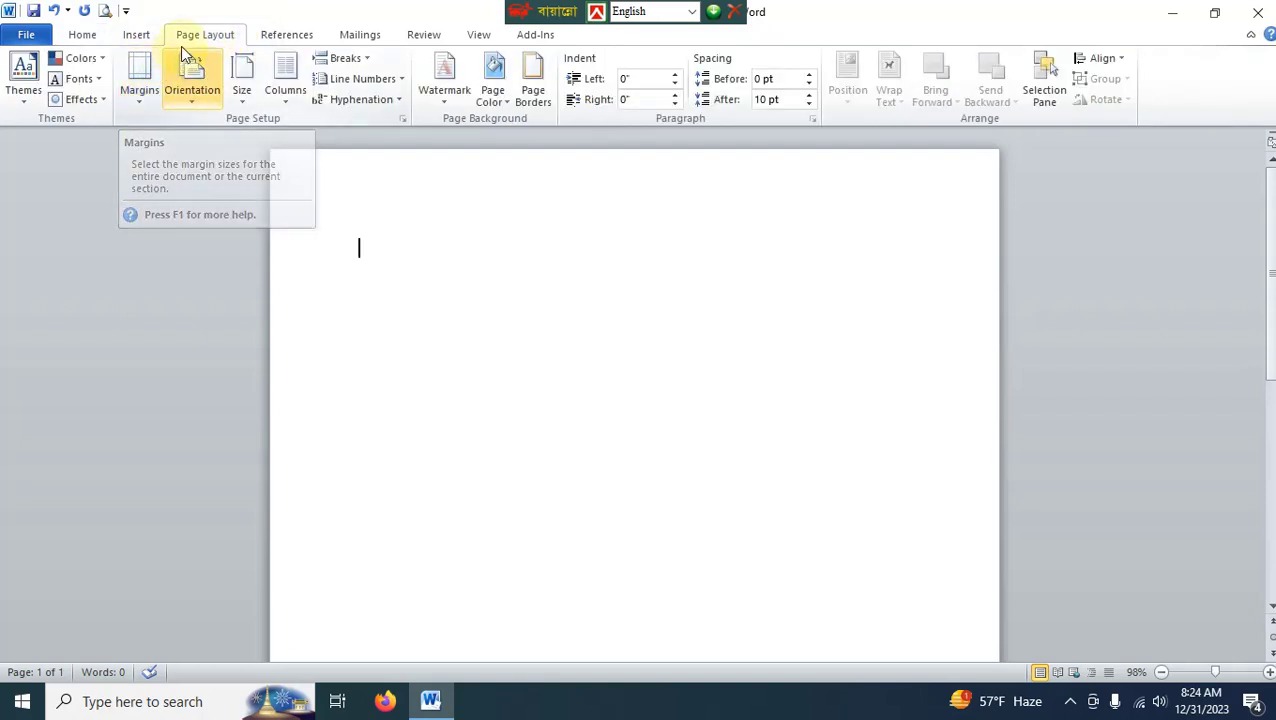
pyautogui.click(145, 90)
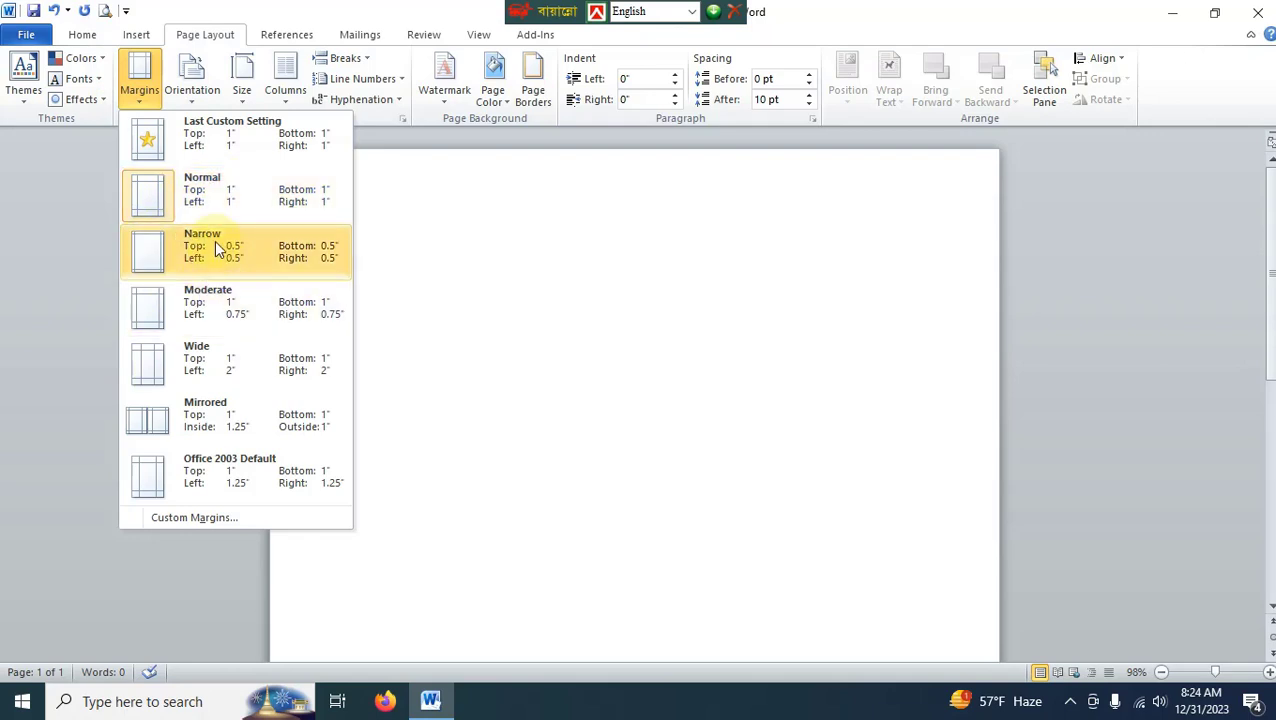
pyautogui.click(175, 197)
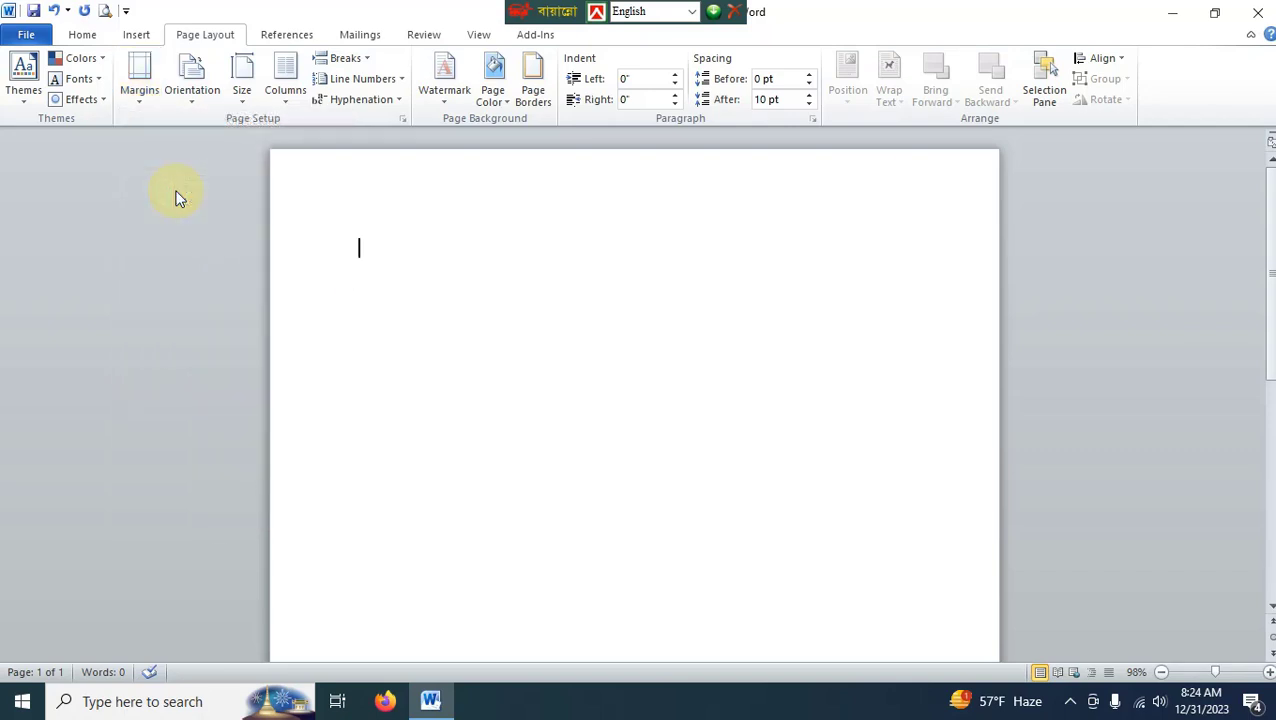
pyautogui.click(196, 80)
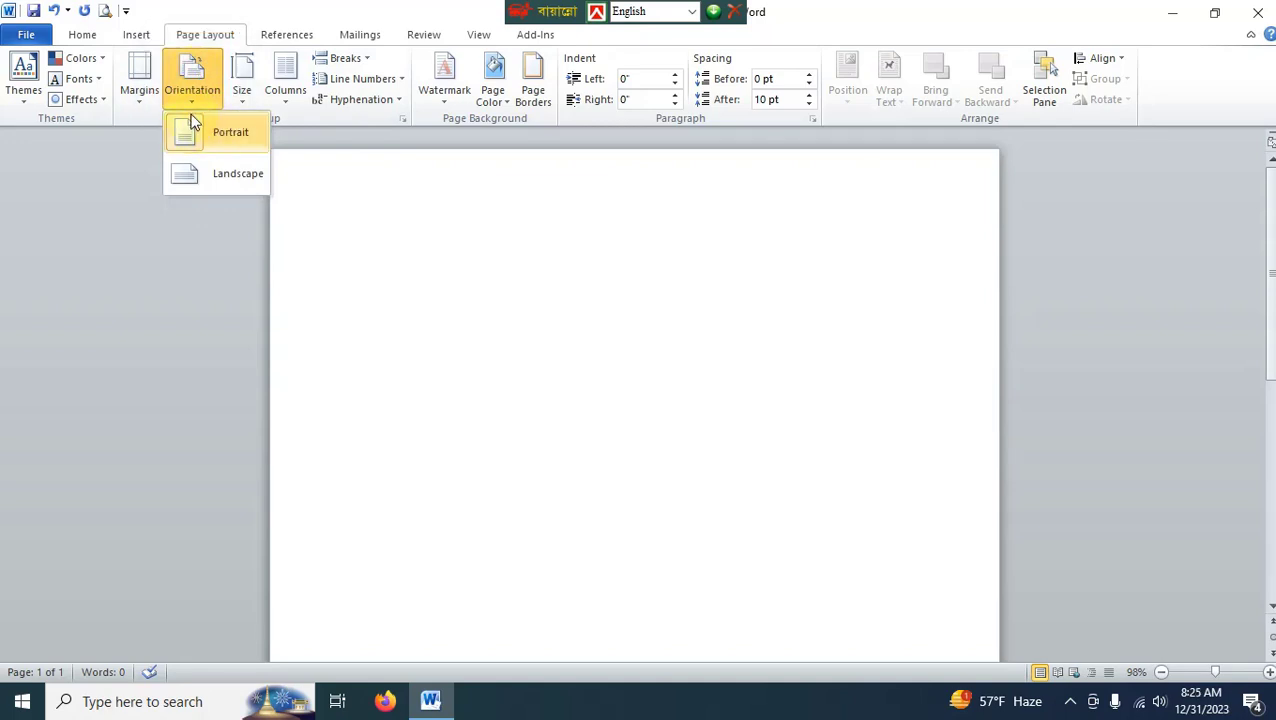
pyautogui.click(193, 185)
# - Keep portrait orientation and set the paper size to A4 (210 x 297 mm)
pyautogui.click(226, 142)
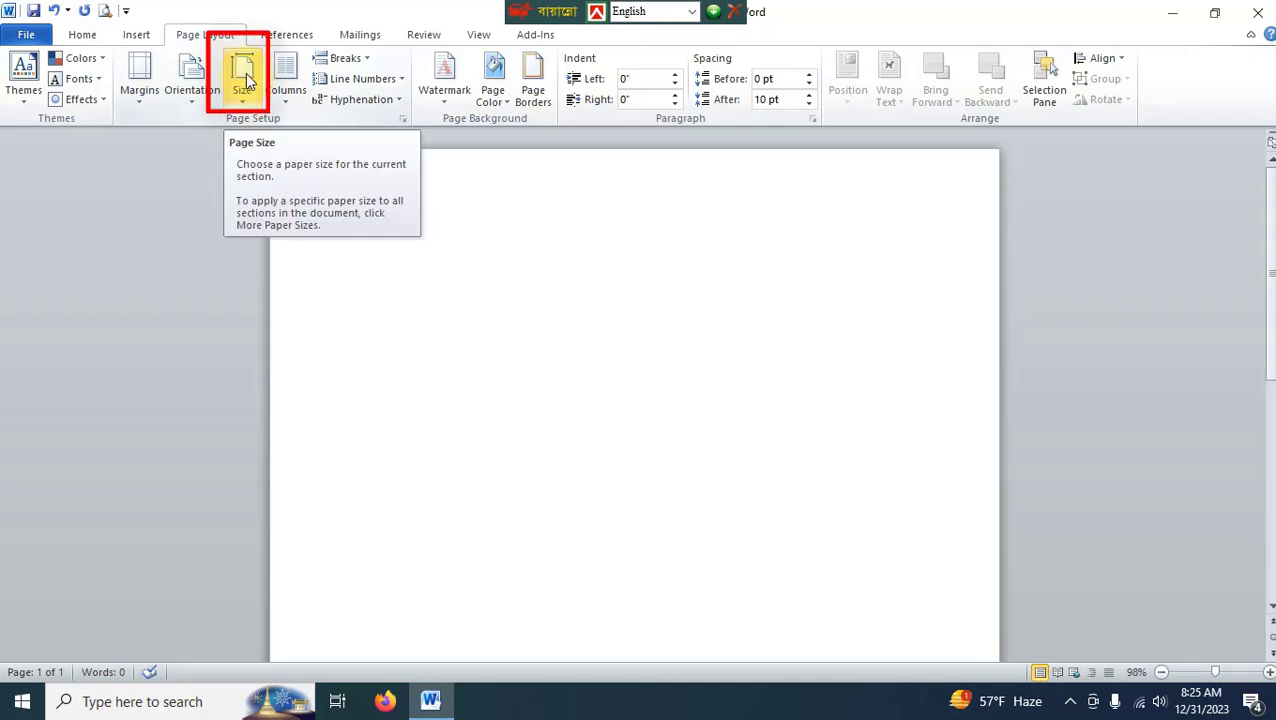
pyautogui.click(245, 88)
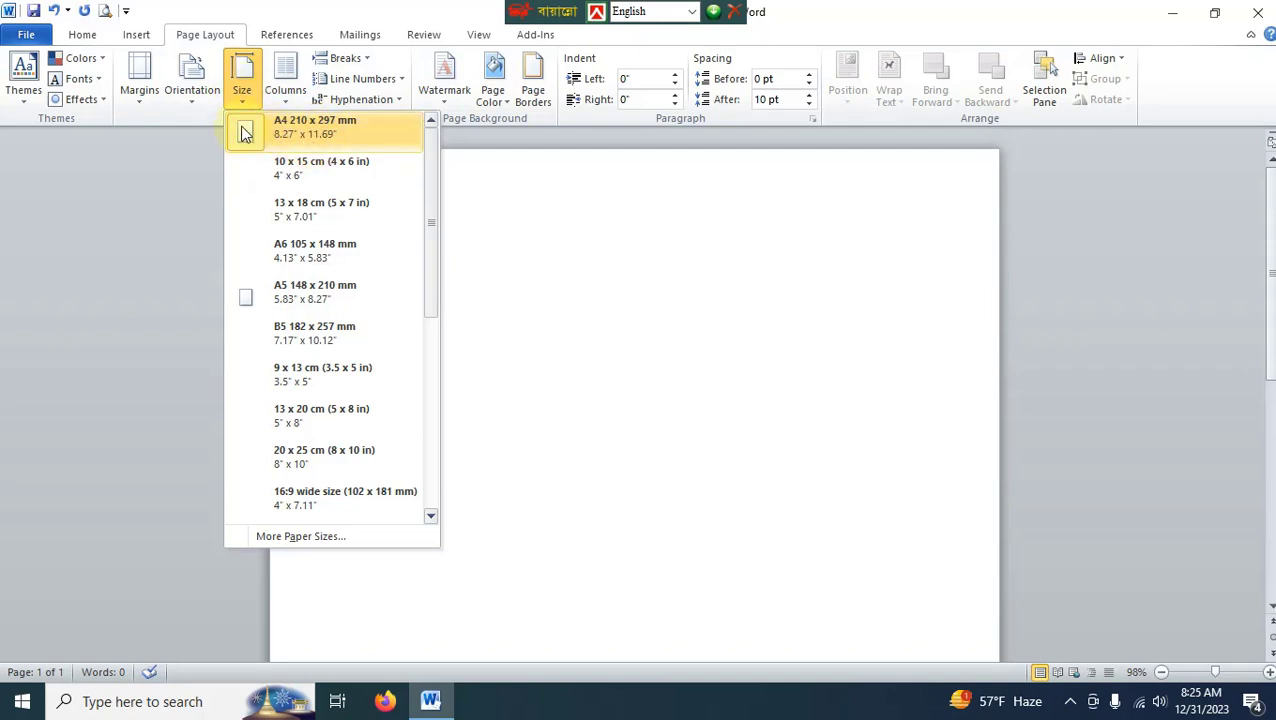
pyautogui.click(285, 123)
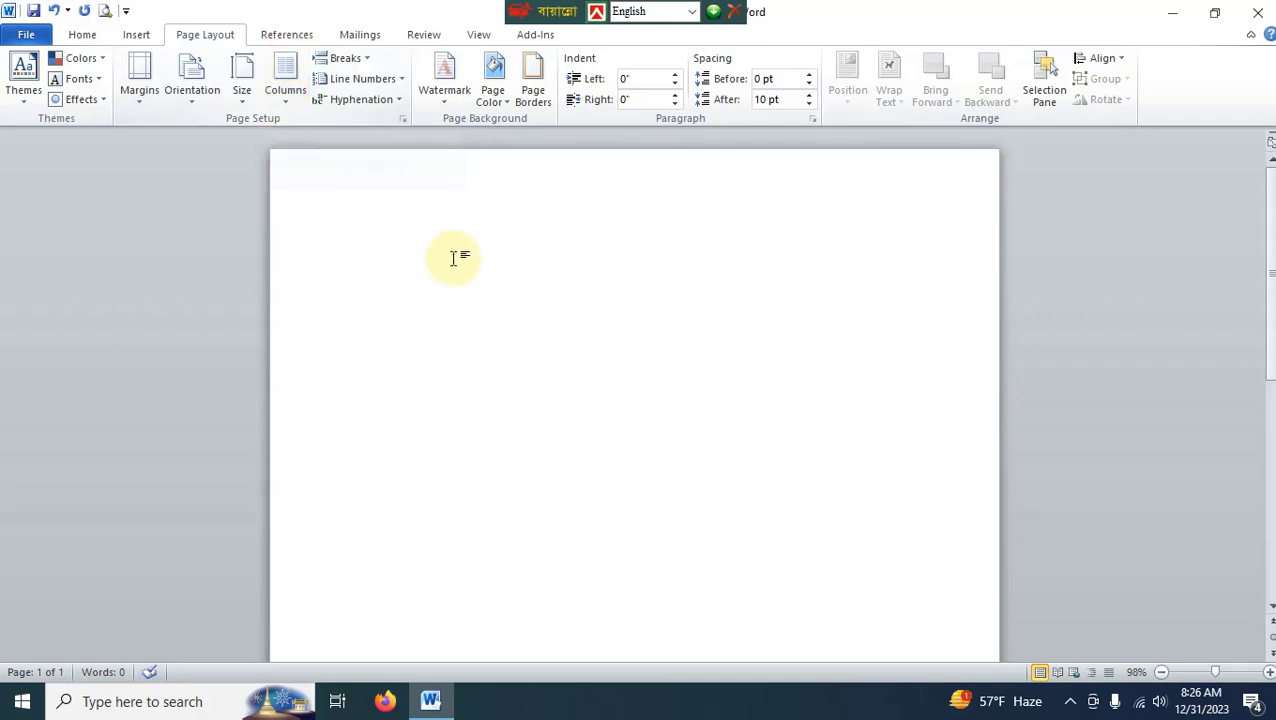
# - Switch the Bijoy keyboard bar to the Bijoy Classic layout for typing on the page
pyautogui.click(84, 38)
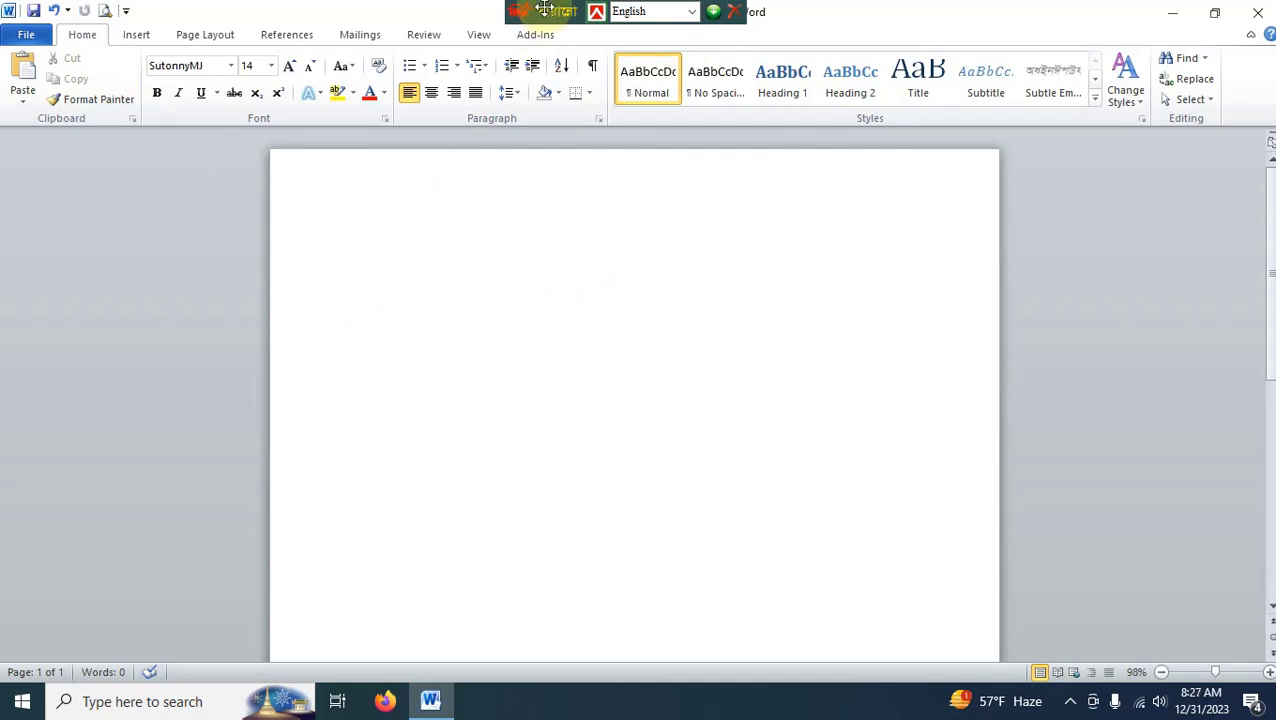
pyautogui.moveTo(545, 10); pyautogui.dragTo(503, 10)
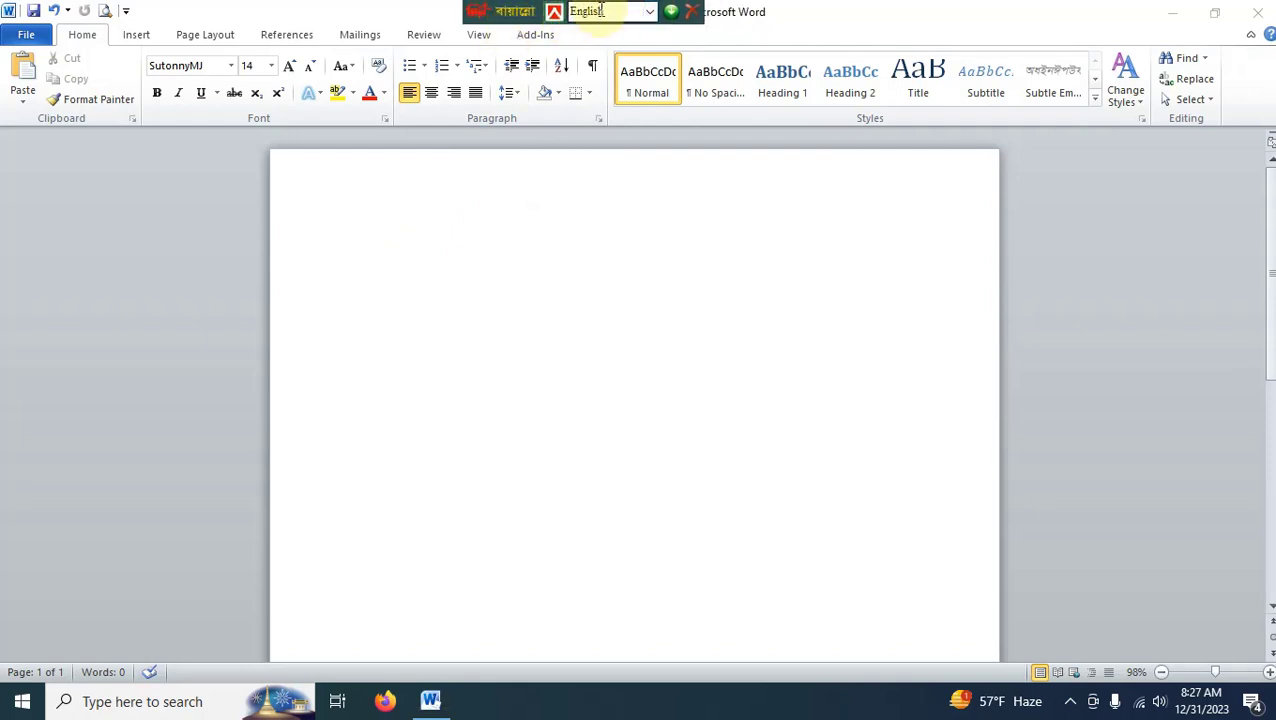
pyautogui.click(649, 14)
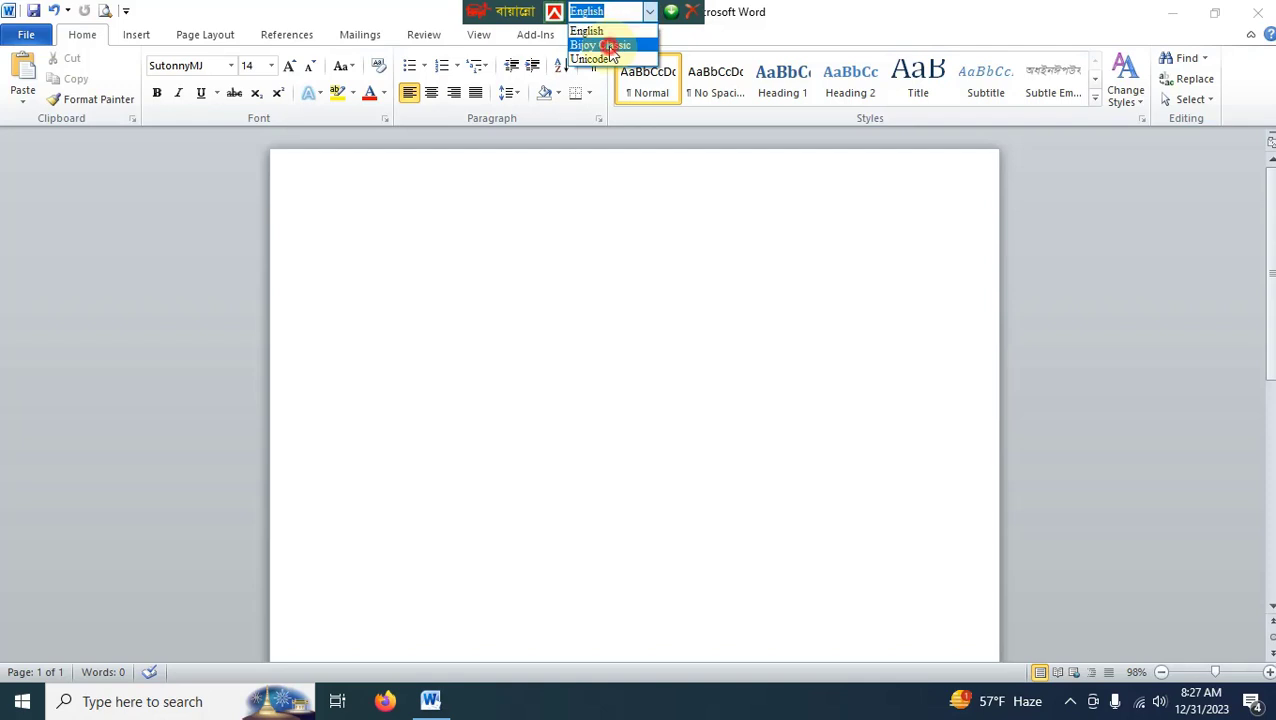
pyautogui.click(607, 46)
pyautogui.click(486, 292)
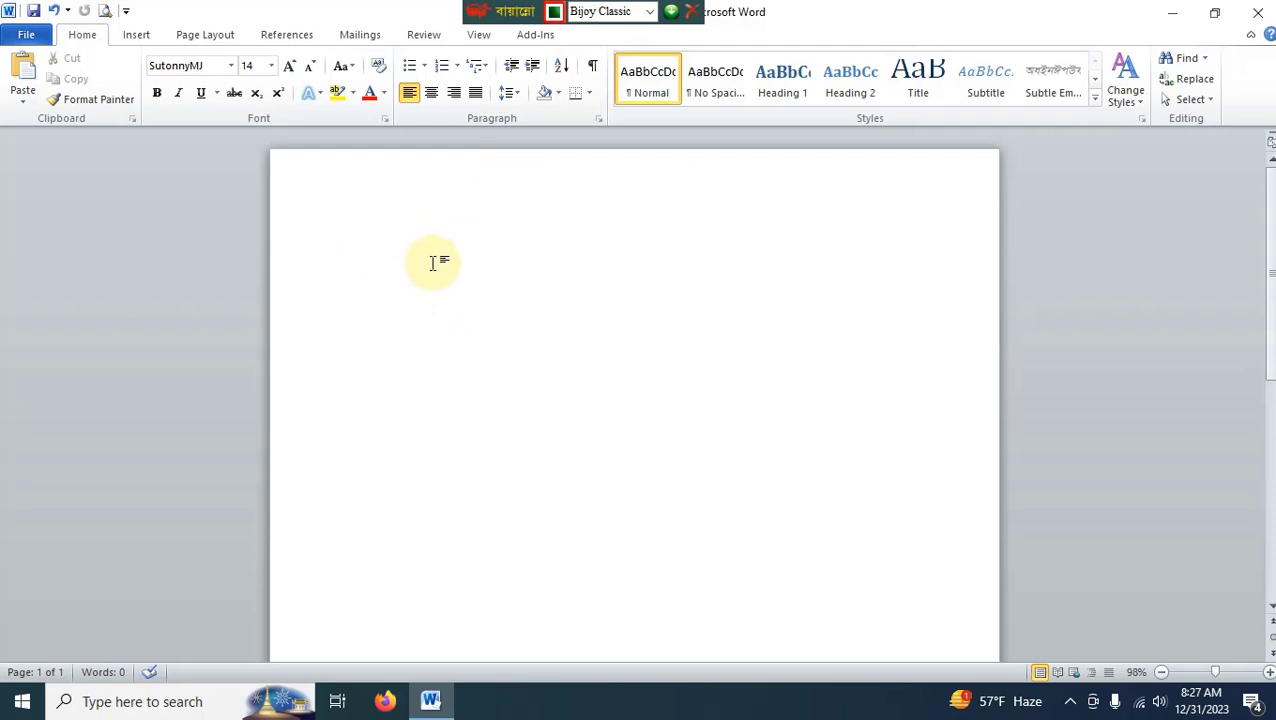
# - Type 'আমার দেশের নাম বাংলাদেশ। আমি আমার দেশকে ভালোবাসি।' with Bijoy Classic
pyautogui.write('Avgvi ')
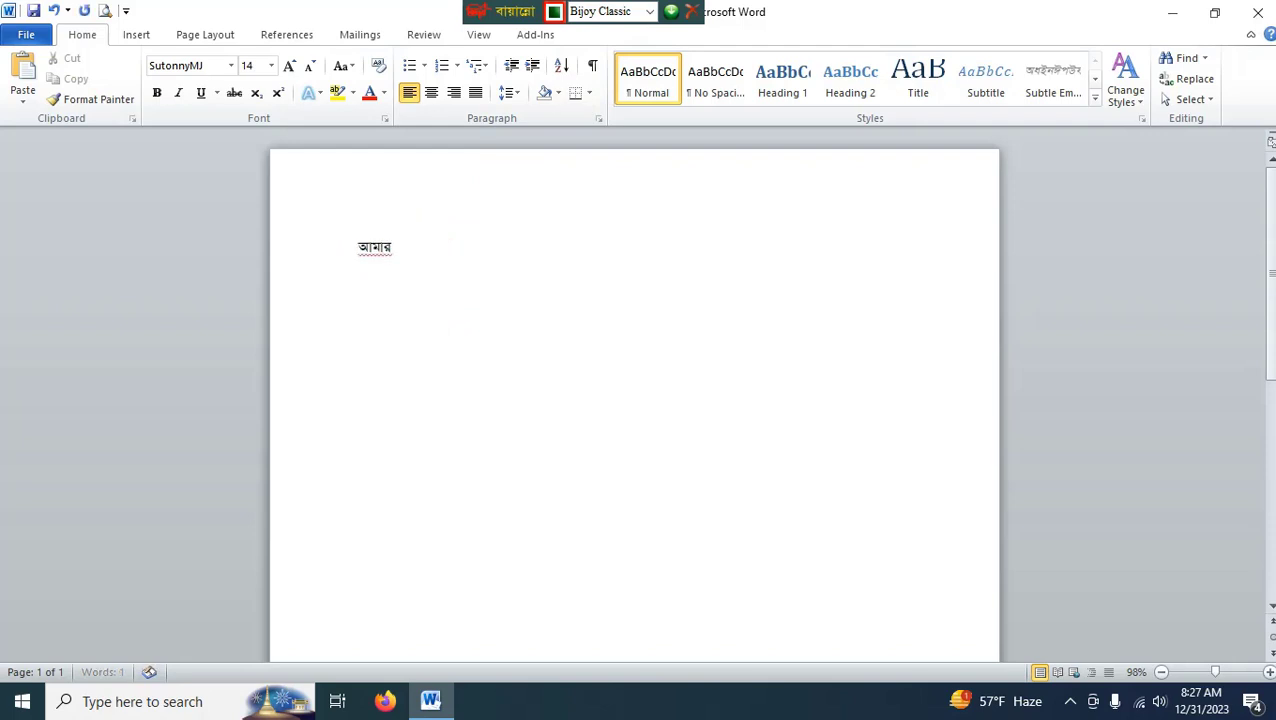
pyautogui.write('cl')
pyautogui.write('cMi b')
pyautogui.write('vg ev')
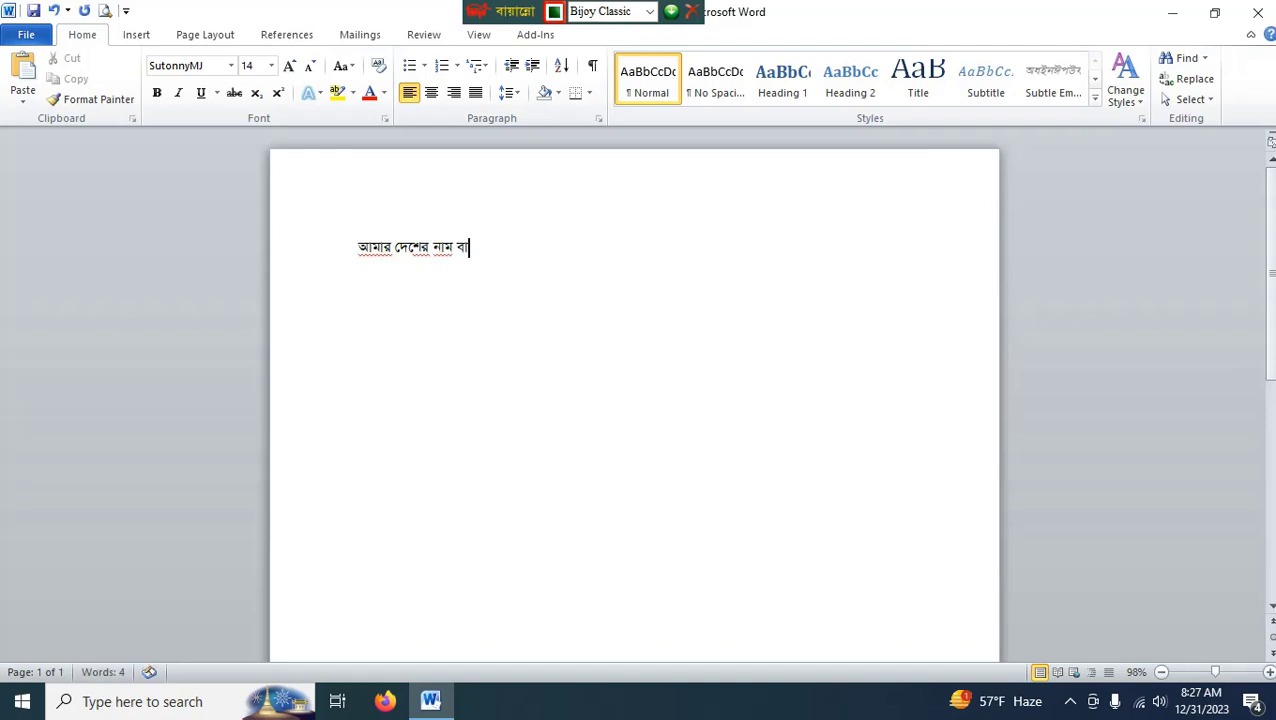
pyautogui.write('s')
pyautogui.write('লাদেশ। আমি আমার দেশকে ভালোবাসি।')
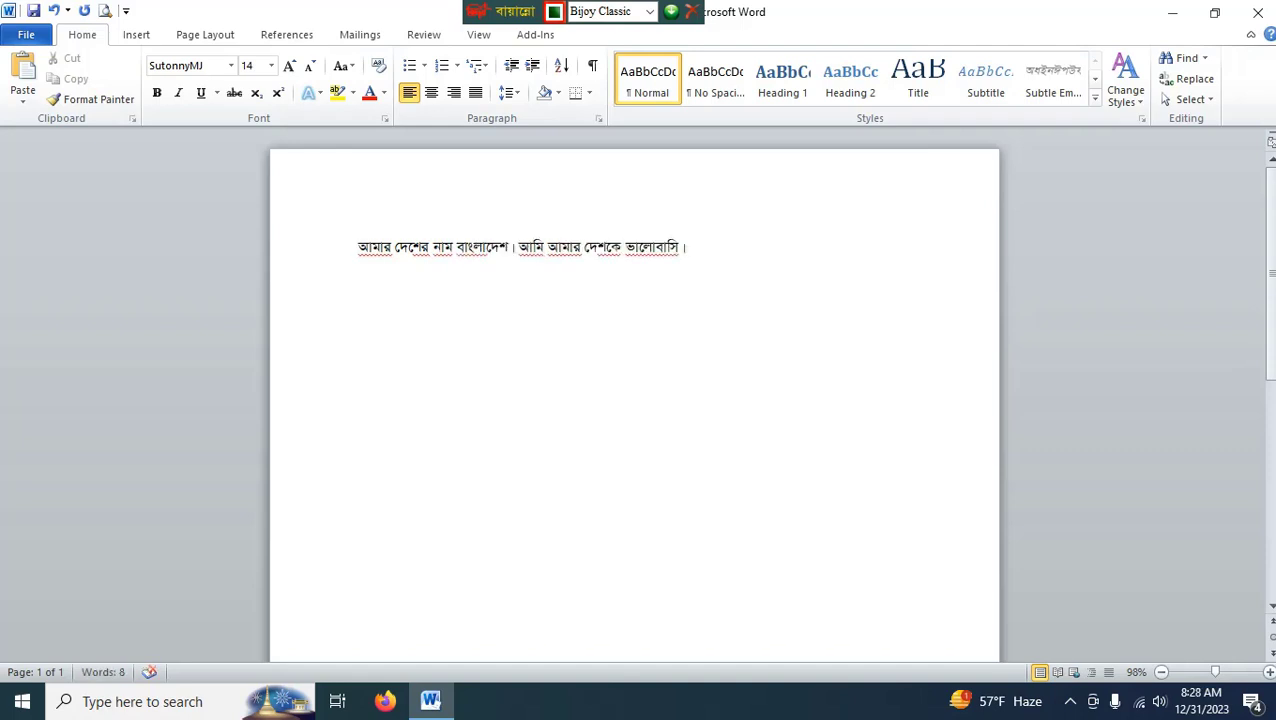
pyautogui.click(713, 263)
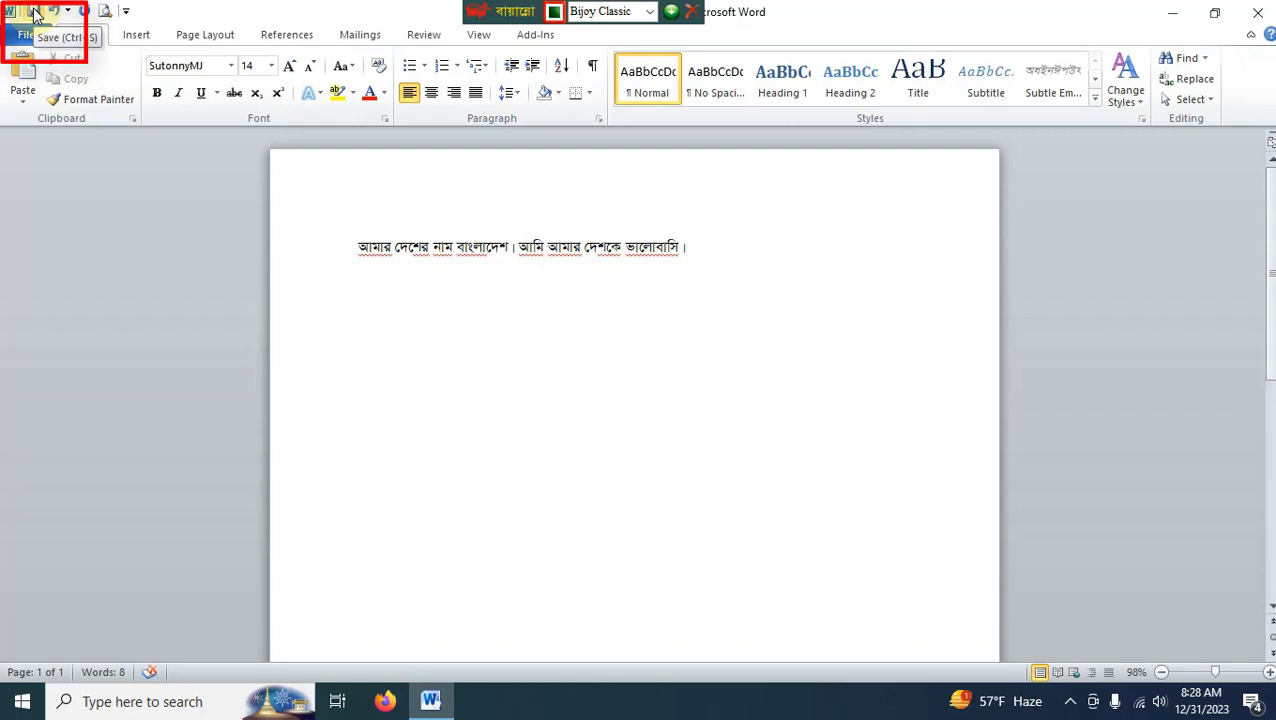
# - Save, move 'আমি আমার দেশকে ভালোবাসি।' to its own line, and select the first line
pyautogui.click(35, 14)
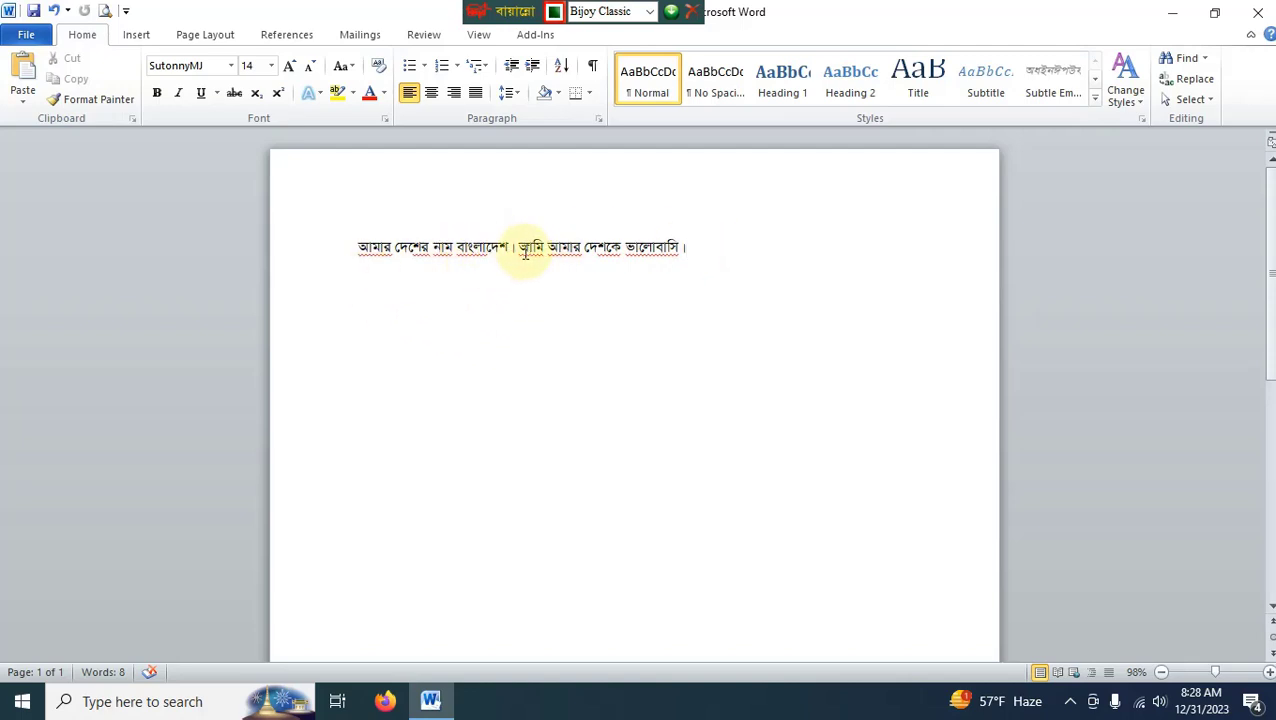
pyautogui.click(522, 249)
pyautogui.press('Return')
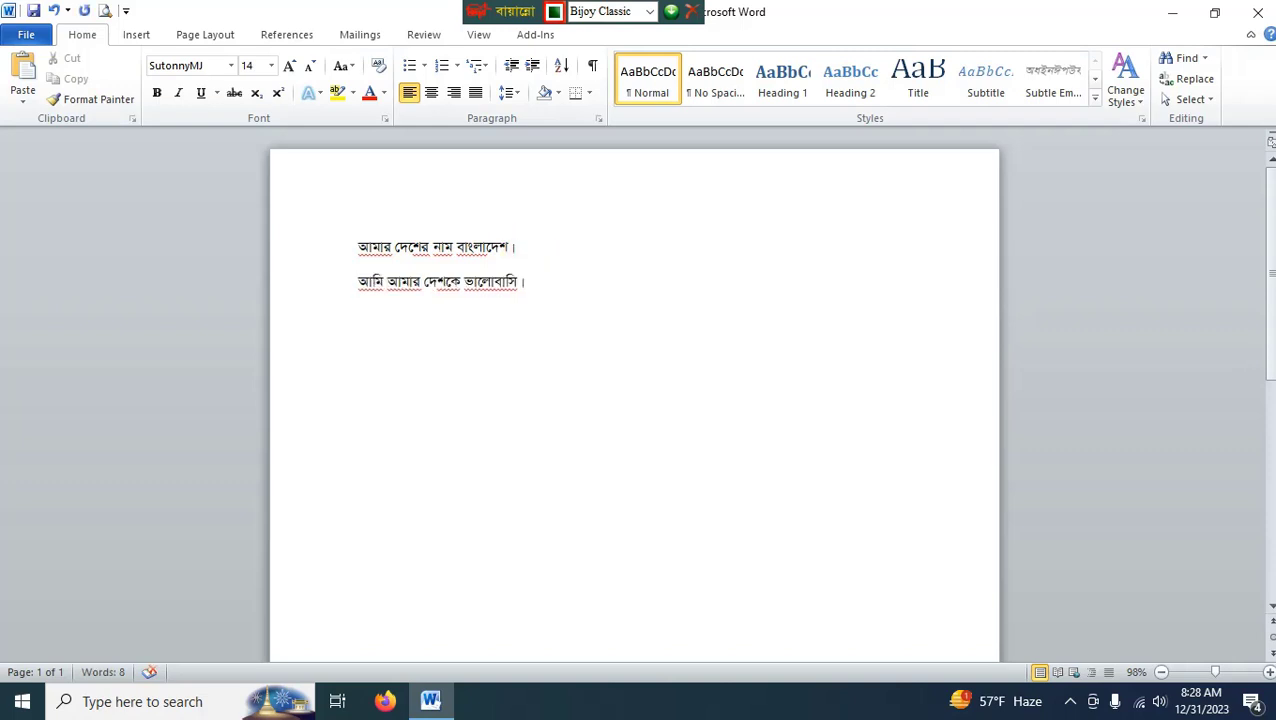
pyautogui.click(545, 278)
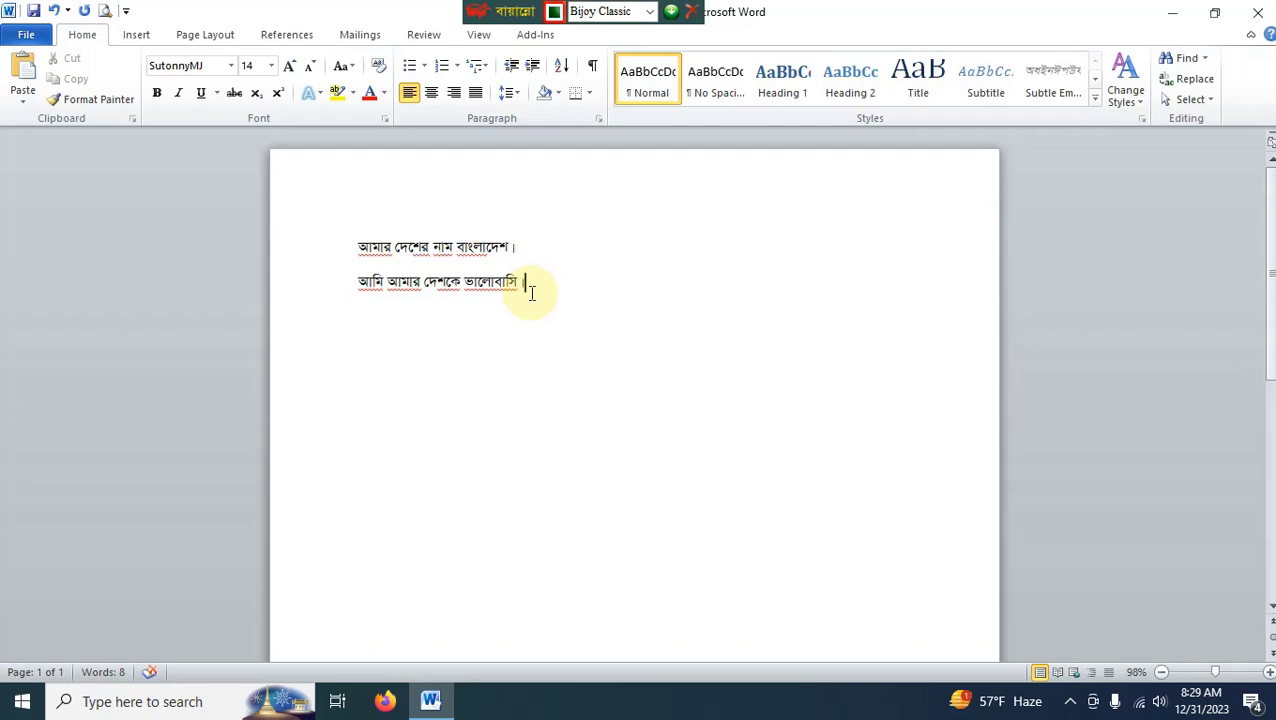
pyautogui.press('Return')
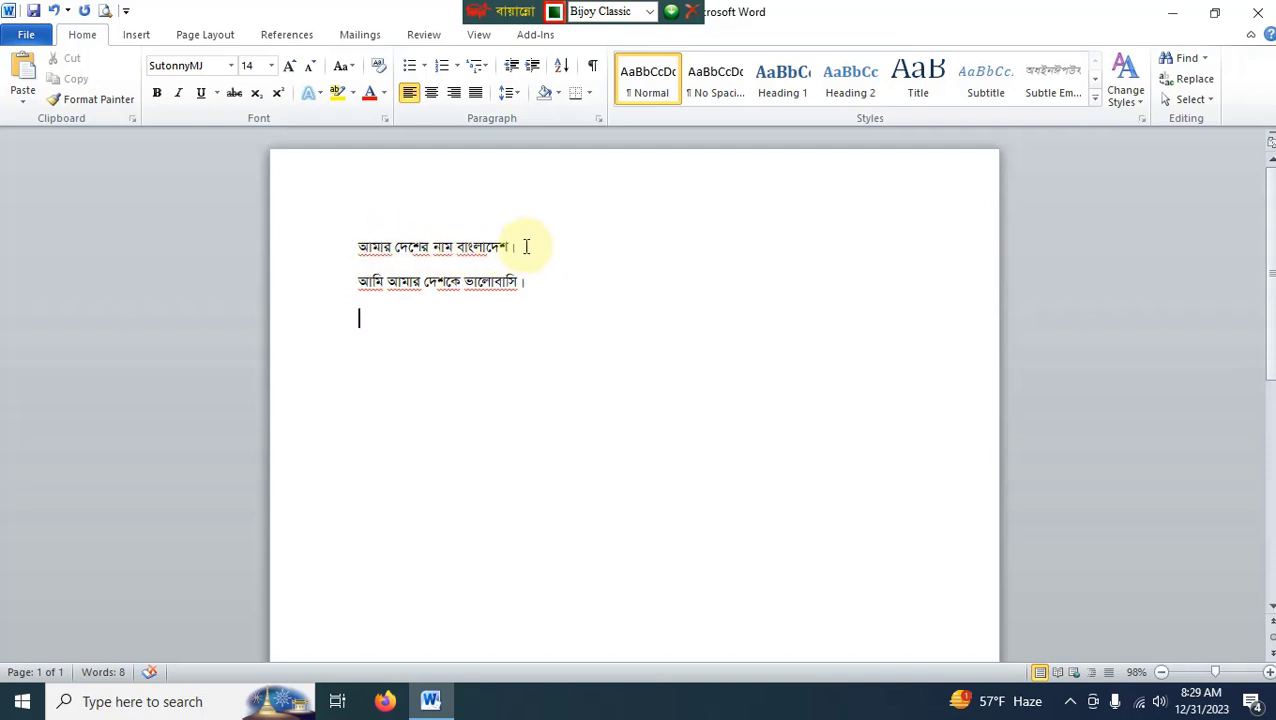
pyautogui.click(525, 246)
pyautogui.moveTo(525, 246); pyautogui.dragTo(356, 258)
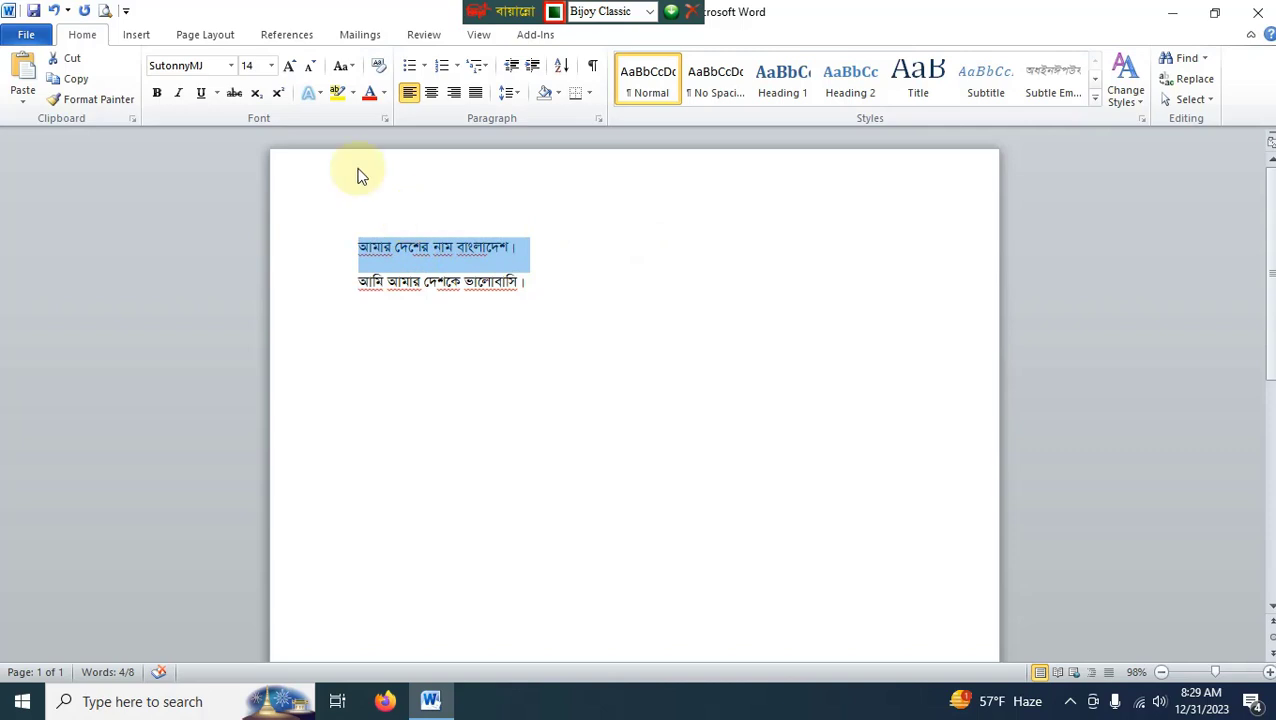
# - Set the first line 'আমার দেশের নাম বাংলাদেশ।' to font size 26
pyautogui.click(271, 67)
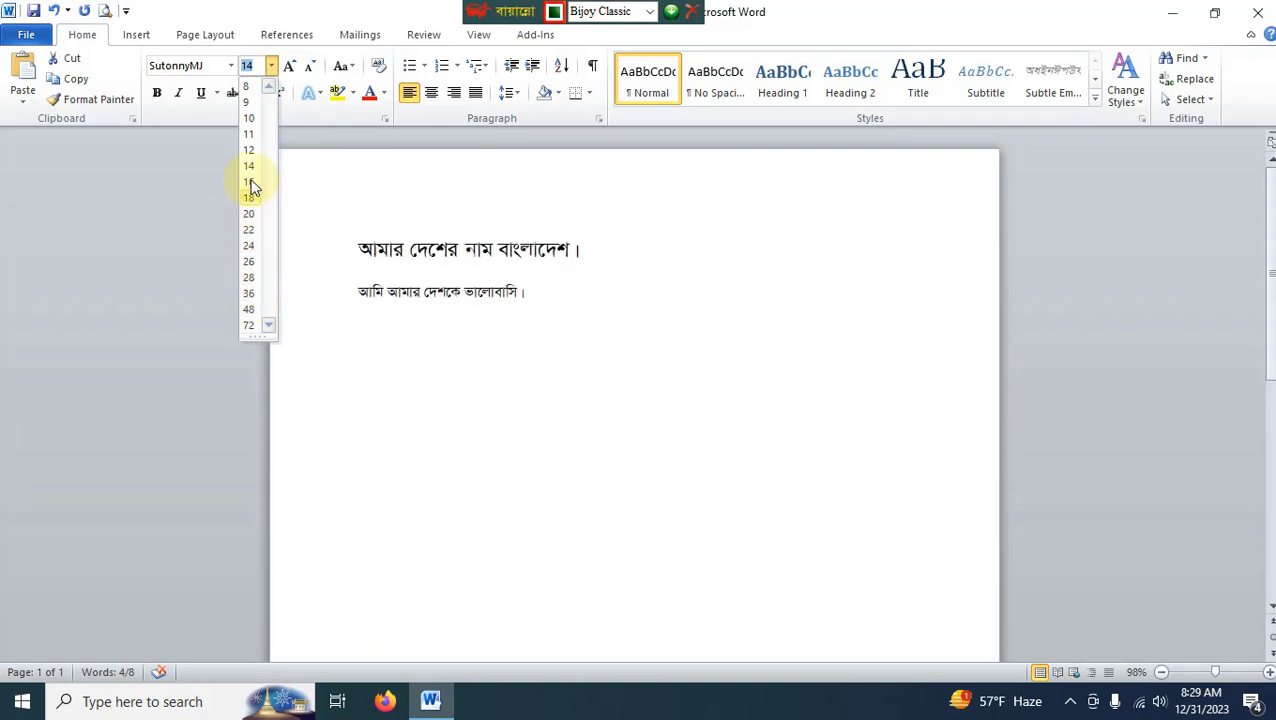
pyautogui.click(249, 262)
pyautogui.click(702, 298)
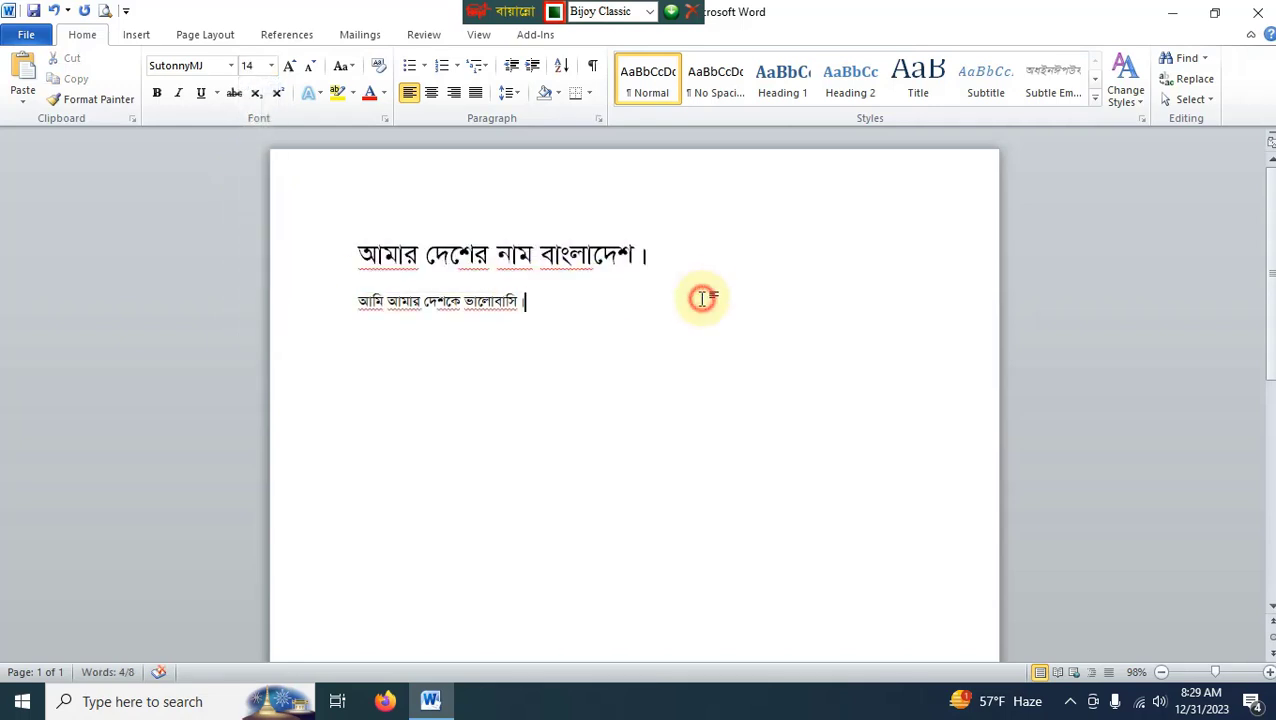
pyautogui.click(656, 254)
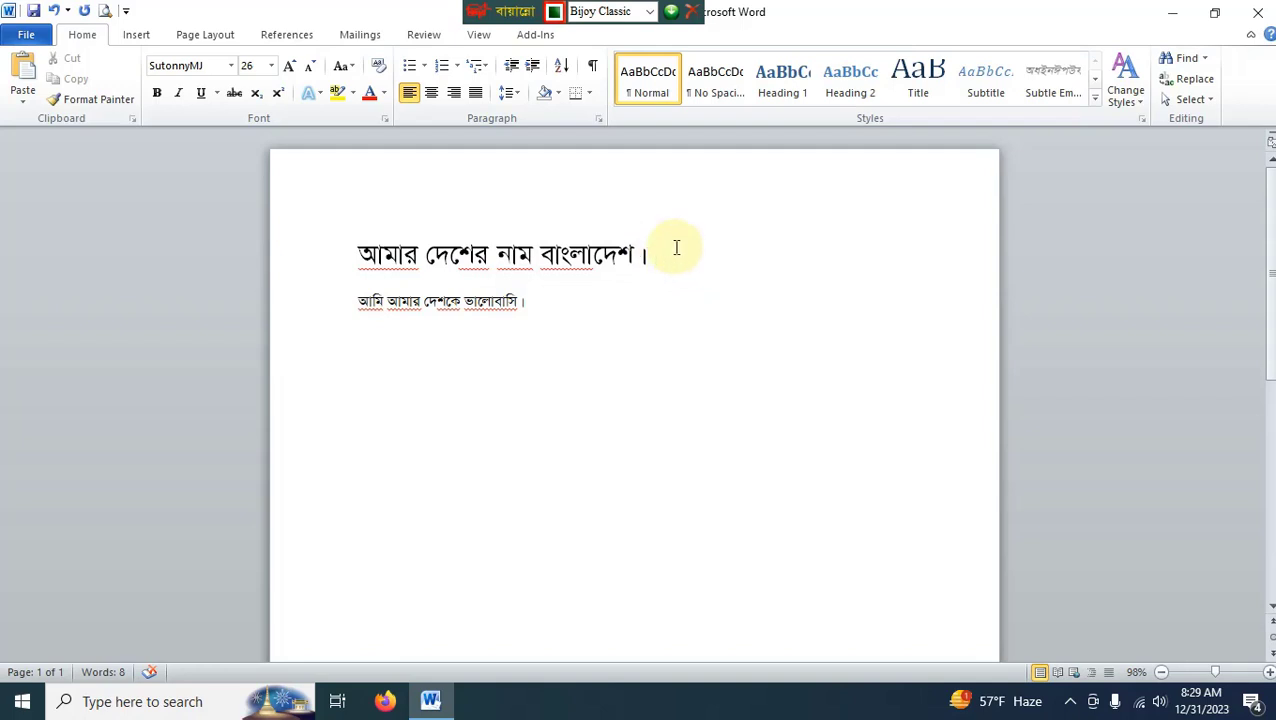
# - Make the 26 pt line 'আমার দেশের নাম বাংলাদেশ।' bold
pyautogui.moveTo(676, 248); pyautogui.dragTo(358, 256)
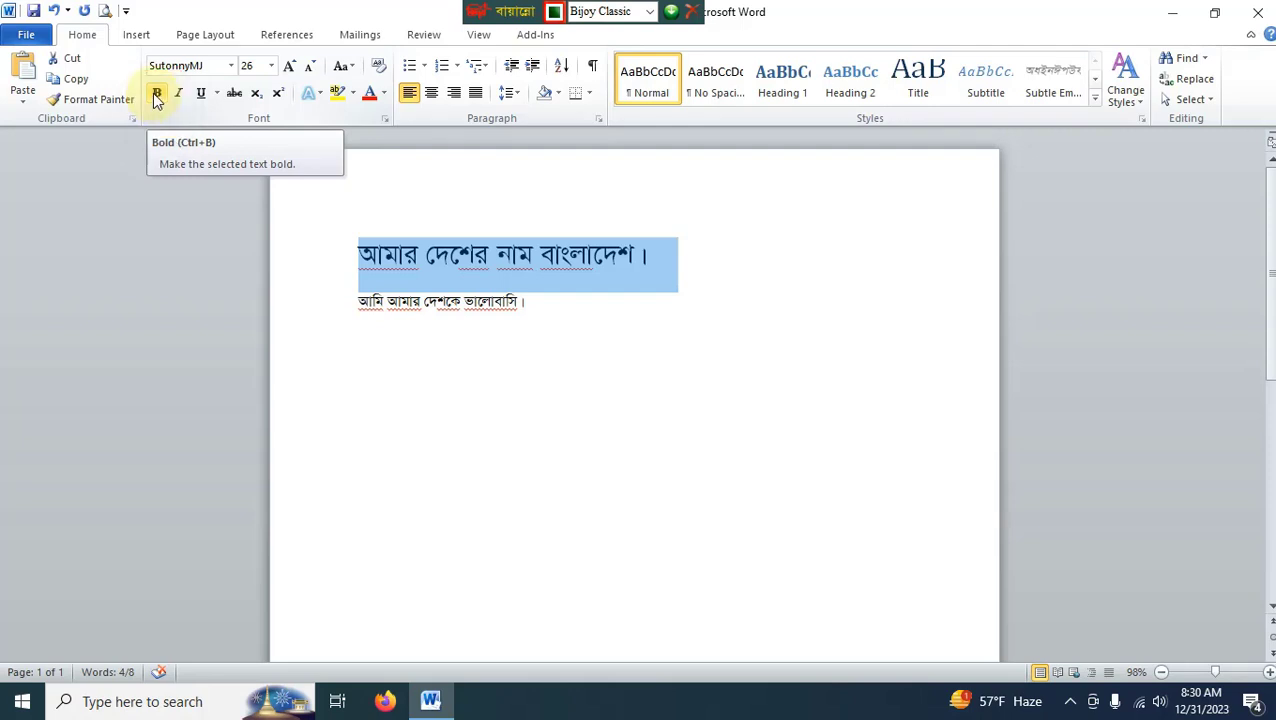
pyautogui.click(157, 98)
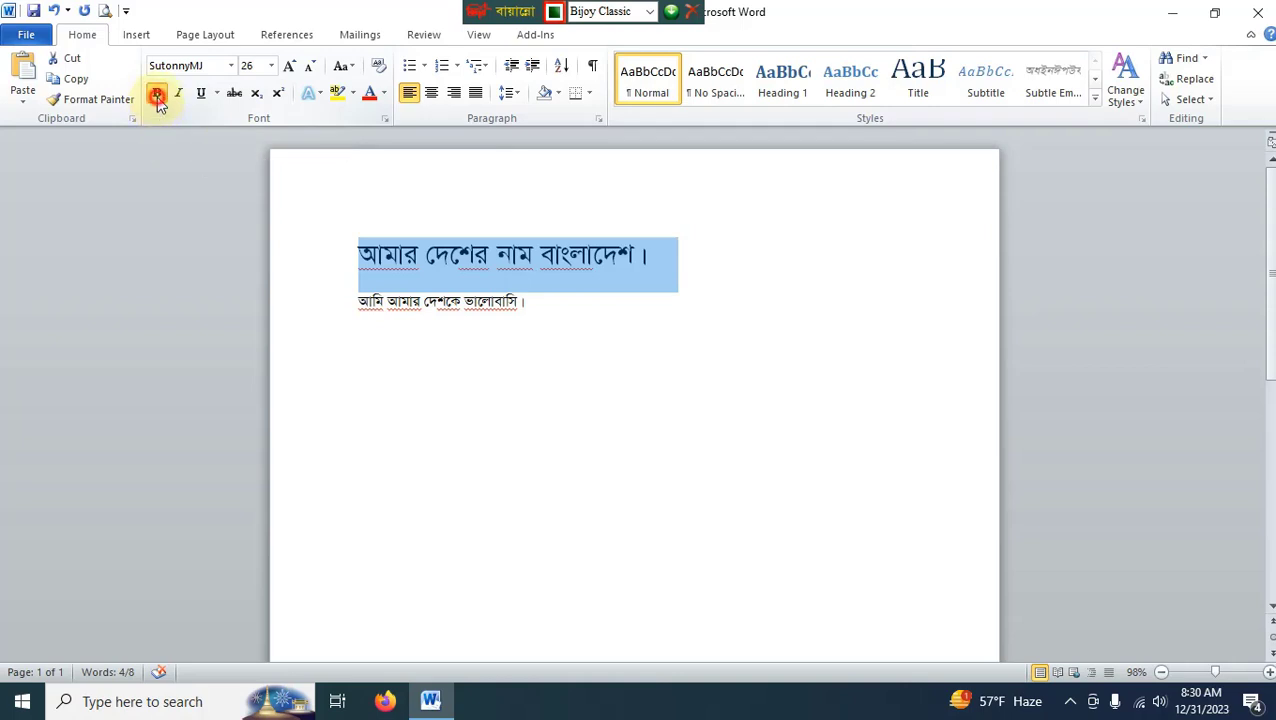
pyautogui.click(619, 268)
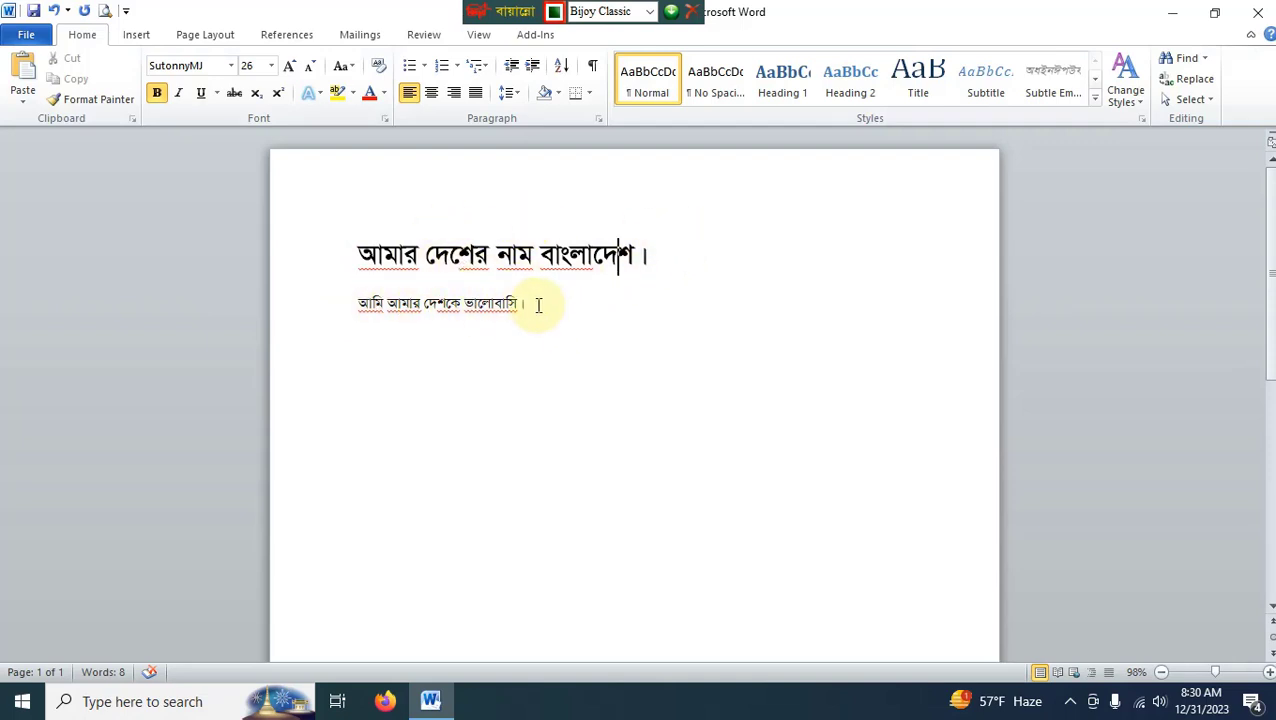
# - Make the second line 'আমি আমার দেশকে ভালোবাসি।' italic
pyautogui.moveTo(535, 305); pyautogui.dragTo(358, 308)
pyautogui.hotkey('ctrl', 'c')
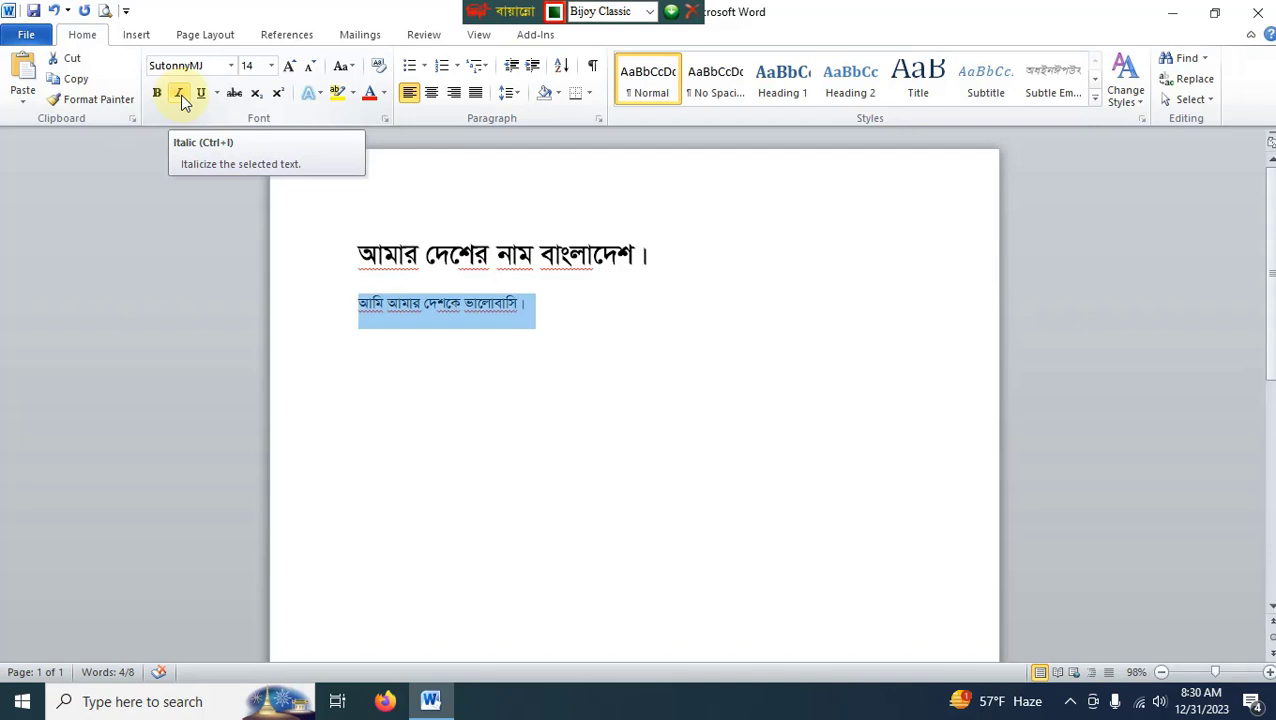
pyautogui.click(180, 95)
pyautogui.click(577, 338)
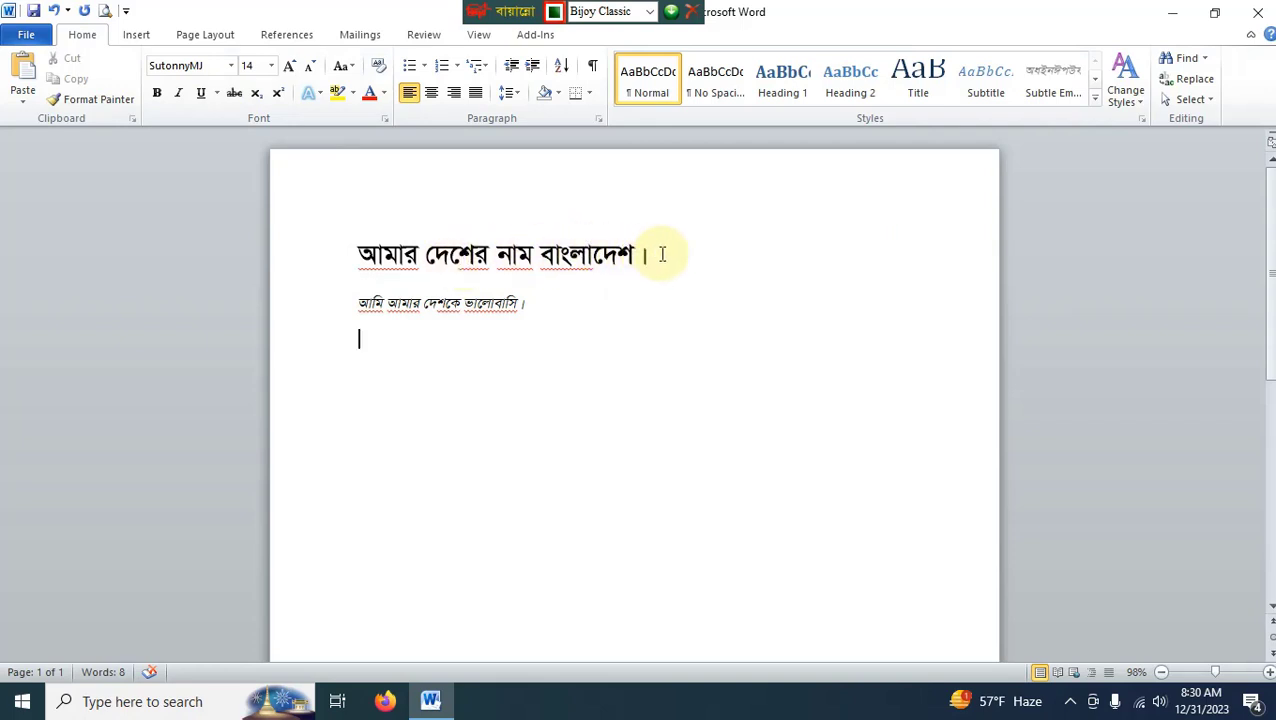
# - Underline the bold heading 'আমার দেশের নাম বাংলাদেশ।' and put the cursor at the second line's end
pyautogui.moveTo(660, 254); pyautogui.dragTo(360, 255)
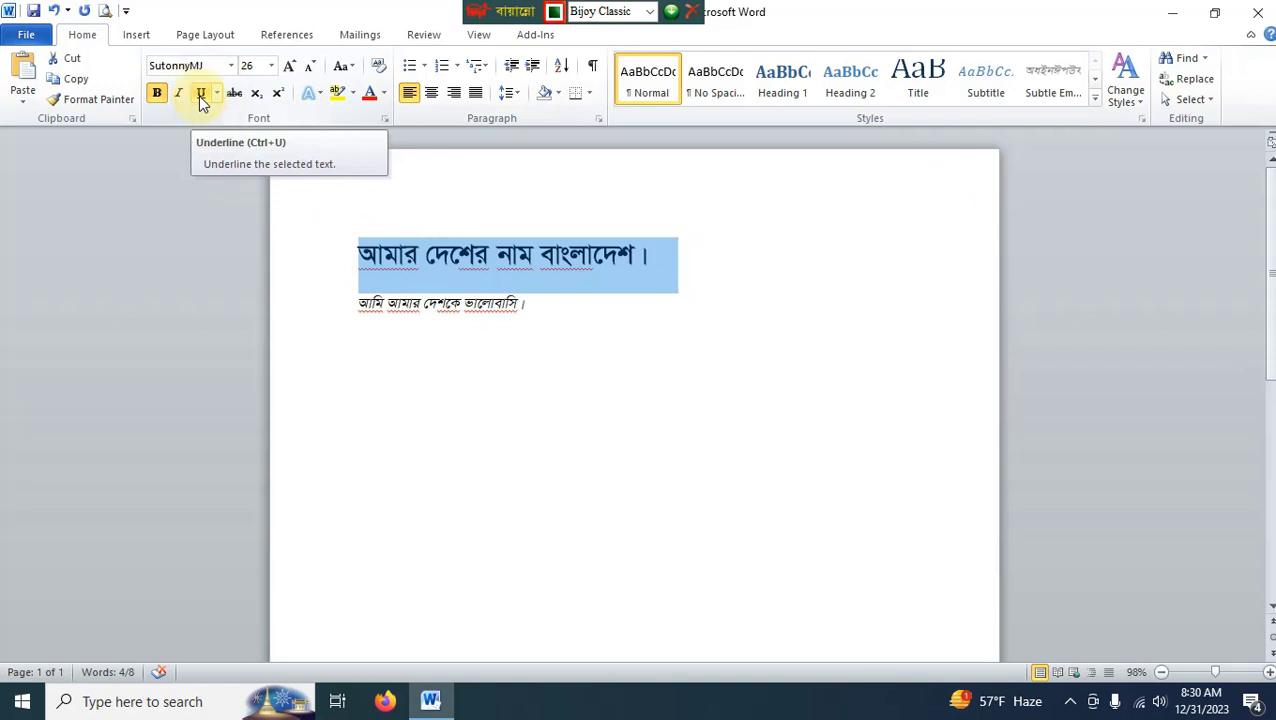
pyautogui.click(201, 97)
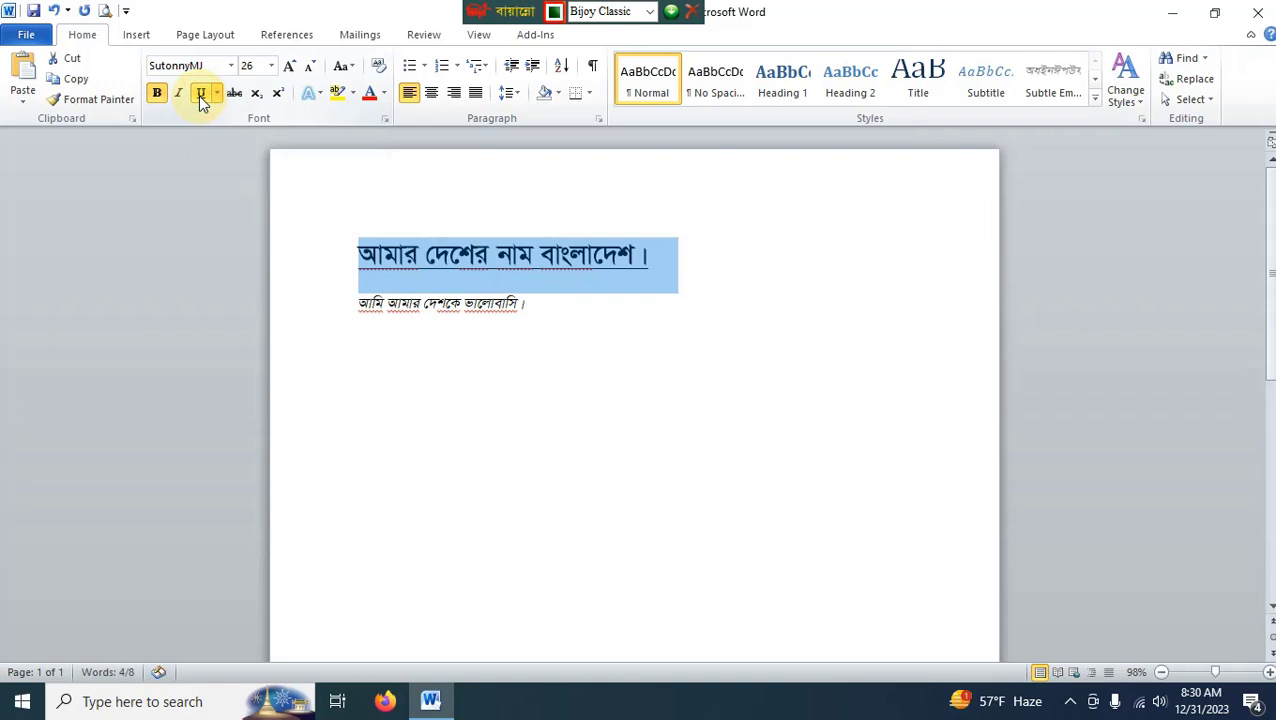
pyautogui.click(727, 272)
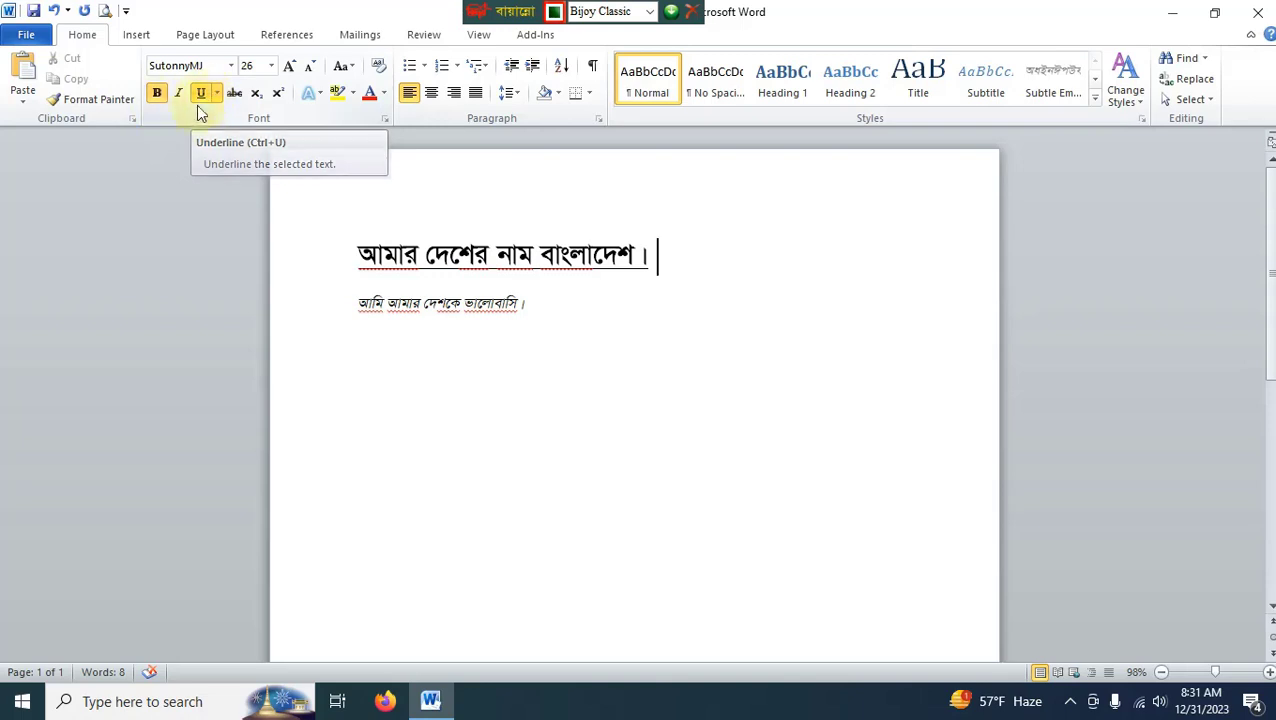
pyautogui.click(592, 312)
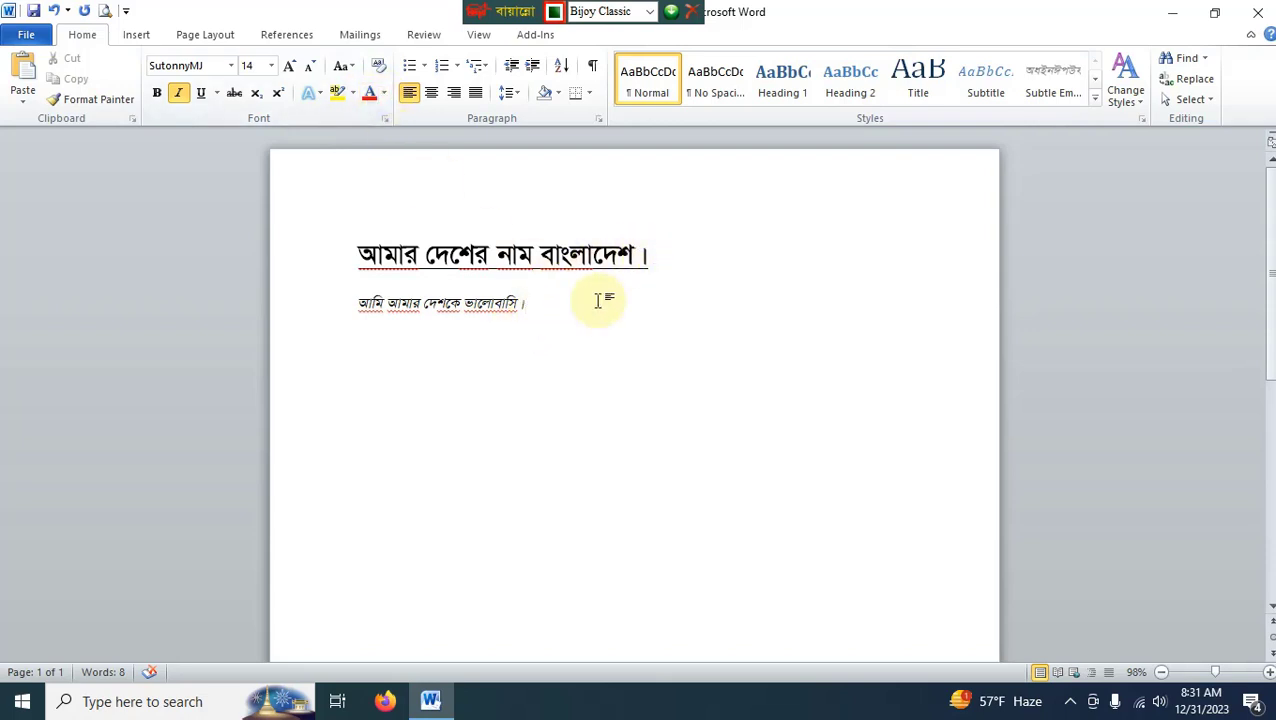
pyautogui.click(554, 318)
# - Colour the italic second line red, then select the whole red sentence
pyautogui.moveTo(554, 318); pyautogui.dragTo(363, 322)
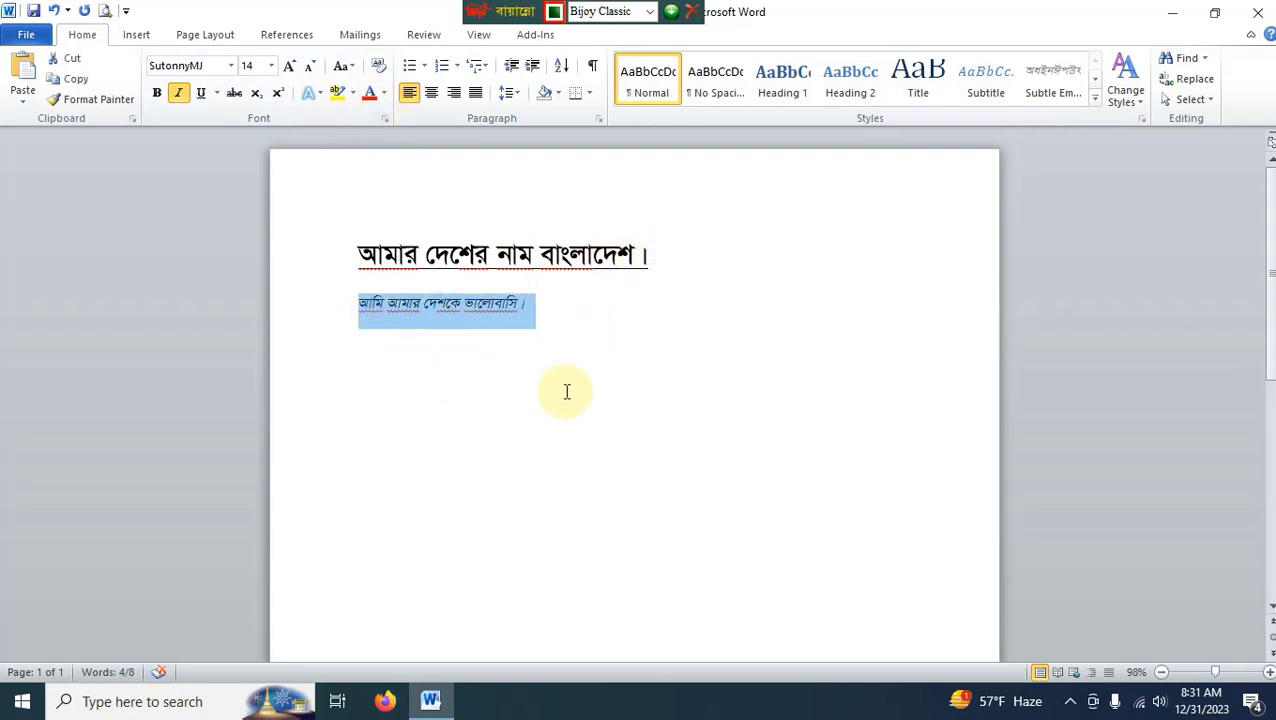
pyautogui.click(385, 100)
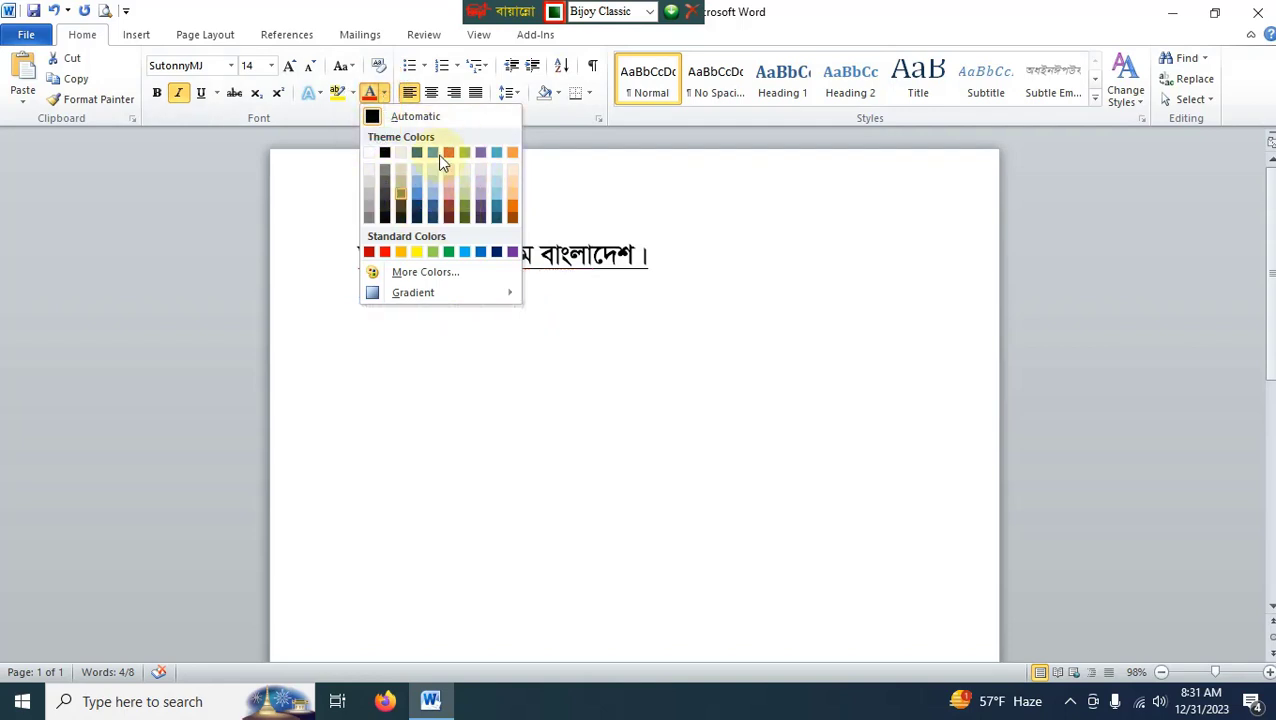
pyautogui.click(390, 260)
pyautogui.click(575, 317)
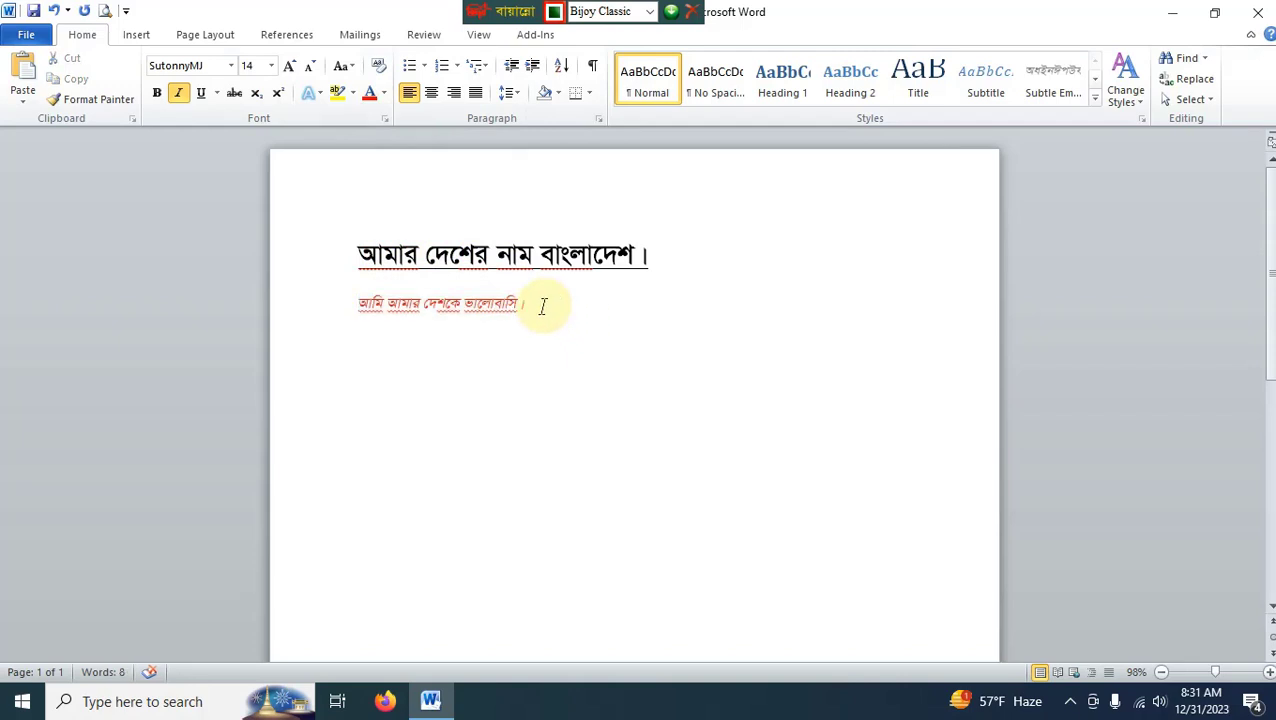
pyautogui.click(342, 306)
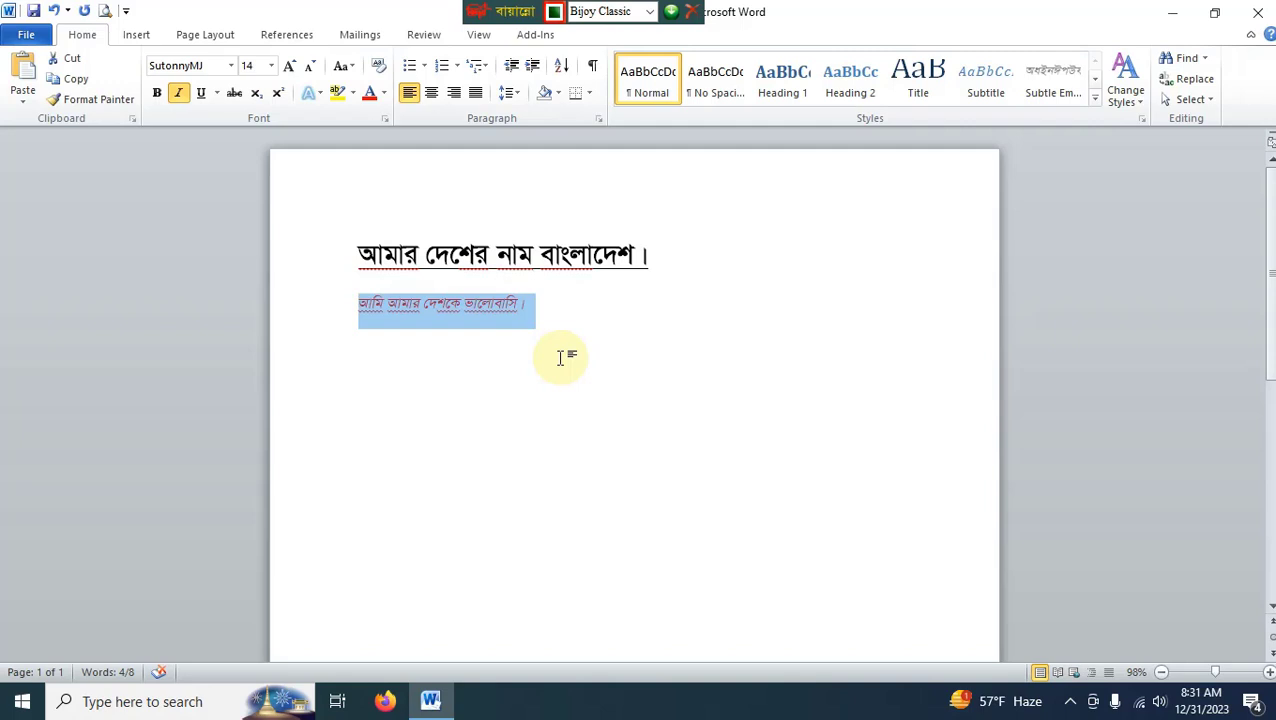
# - Paste a copy of the red sentence on the empty line below and select it
pyautogui.click(548, 304)
pyautogui.click(512, 374)
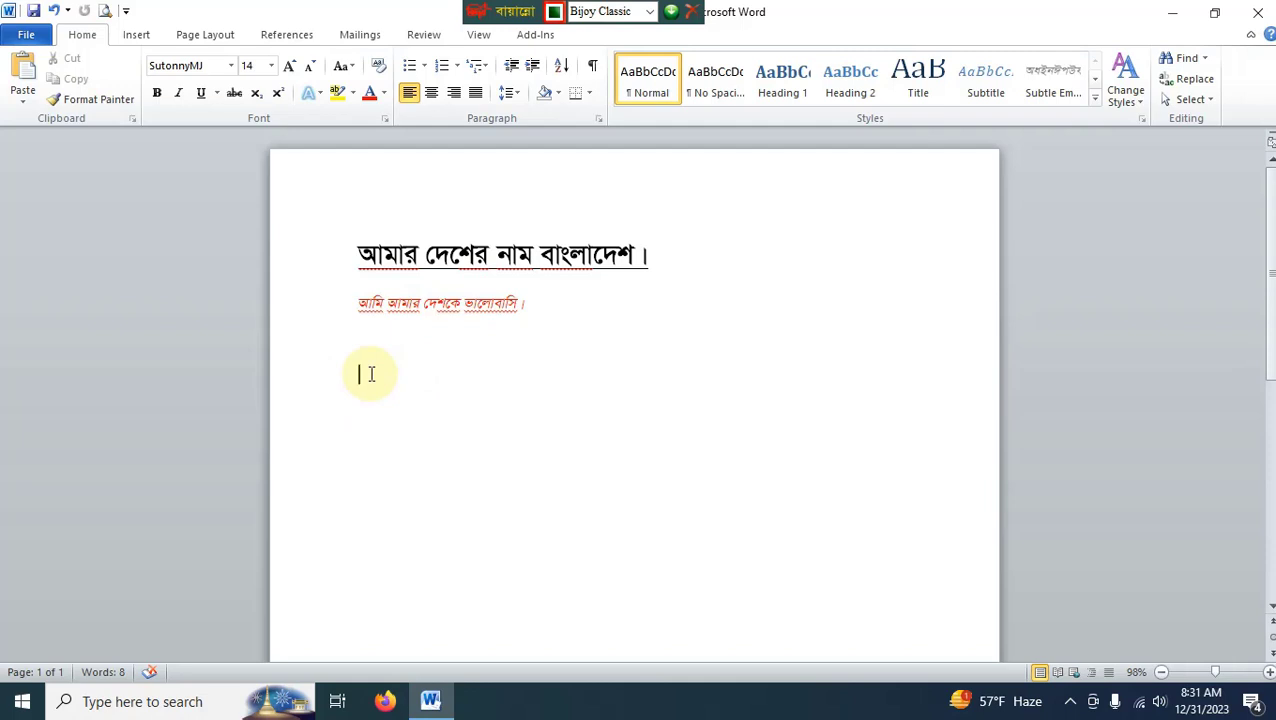
pyautogui.hotkey('ctrl', 'v')
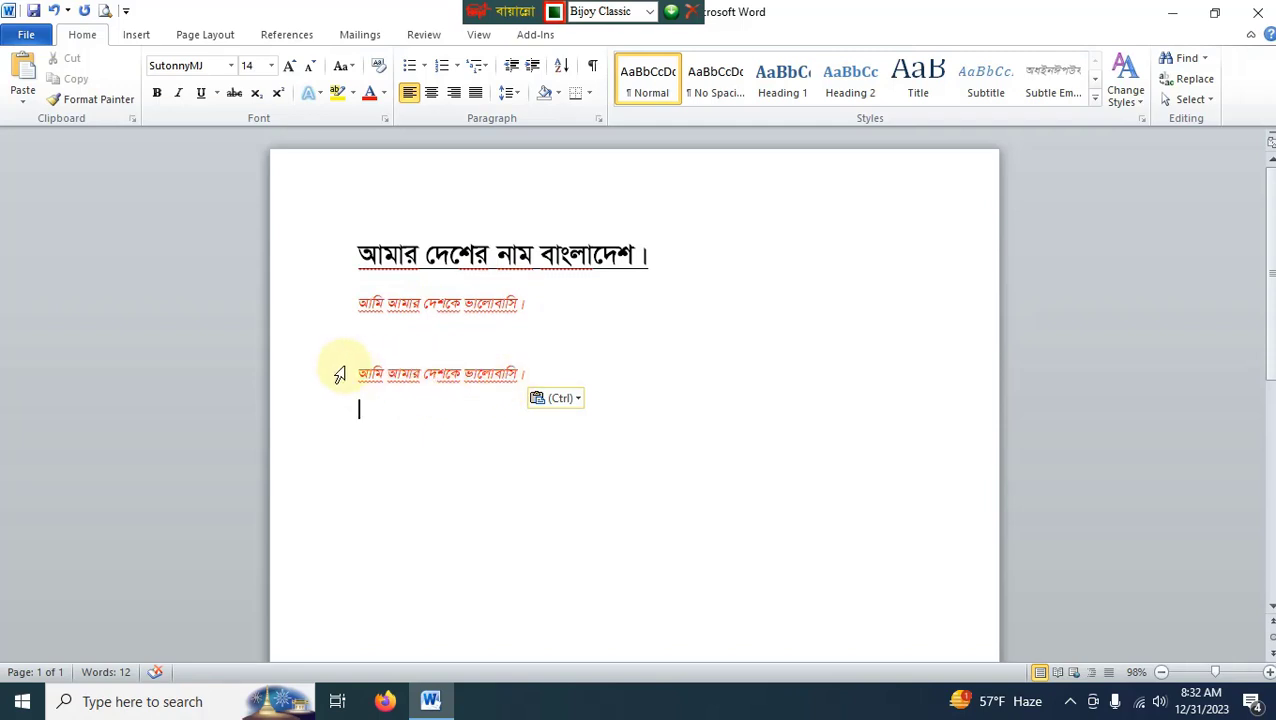
pyautogui.moveTo(545, 372); pyautogui.dragTo(340, 350)
pyautogui.hotkey('ctrl', 'c')
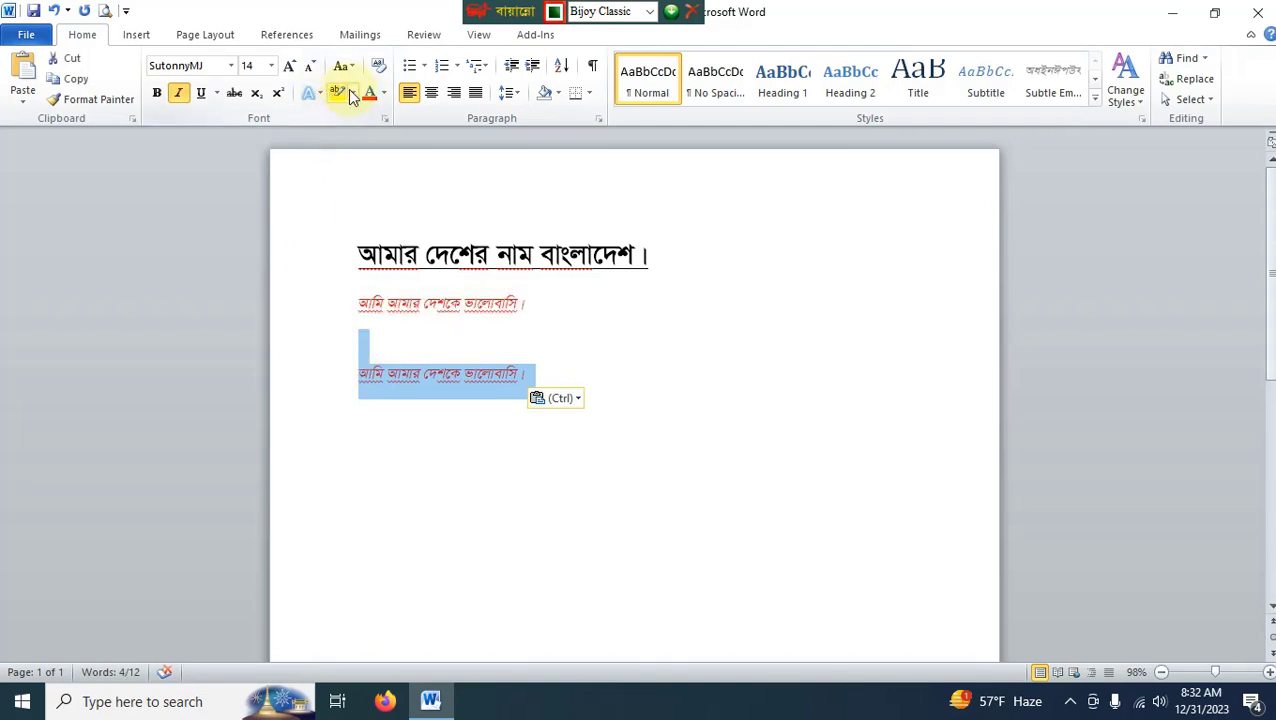
# - Turn the pasted sentence blue and remove its italics
pyautogui.click(383, 93)
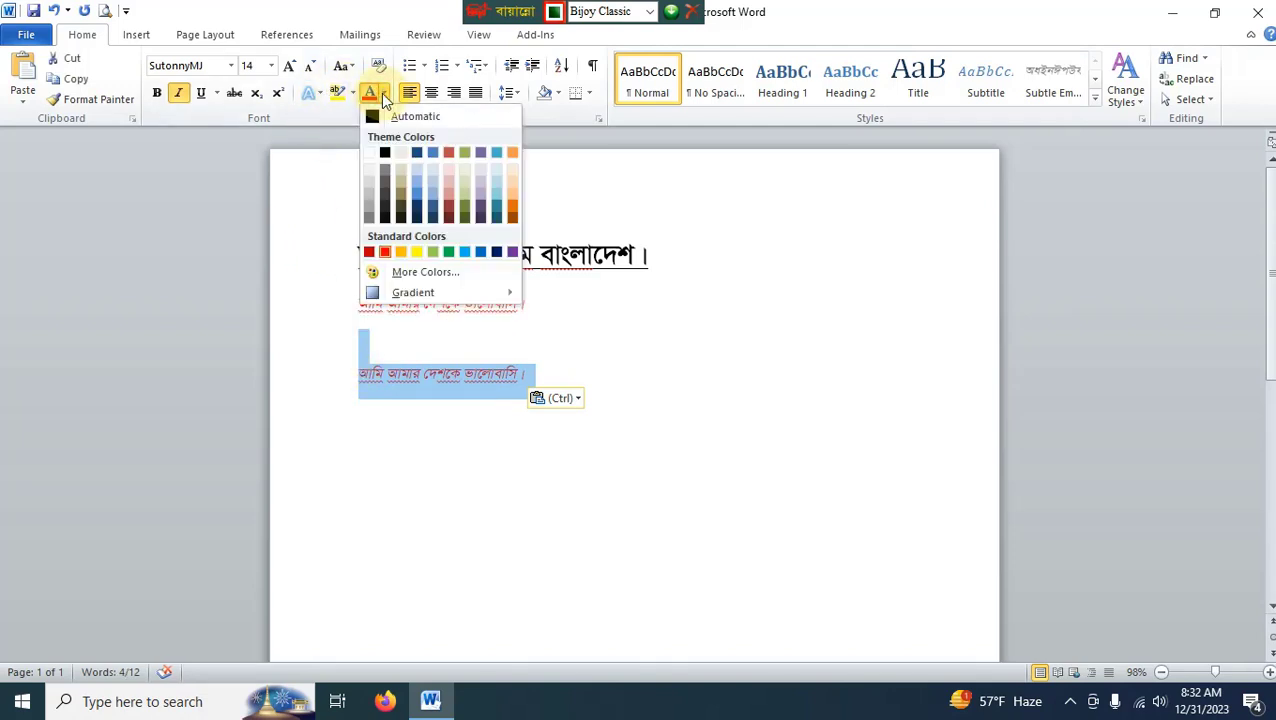
pyautogui.click(481, 252)
pyautogui.click(550, 345)
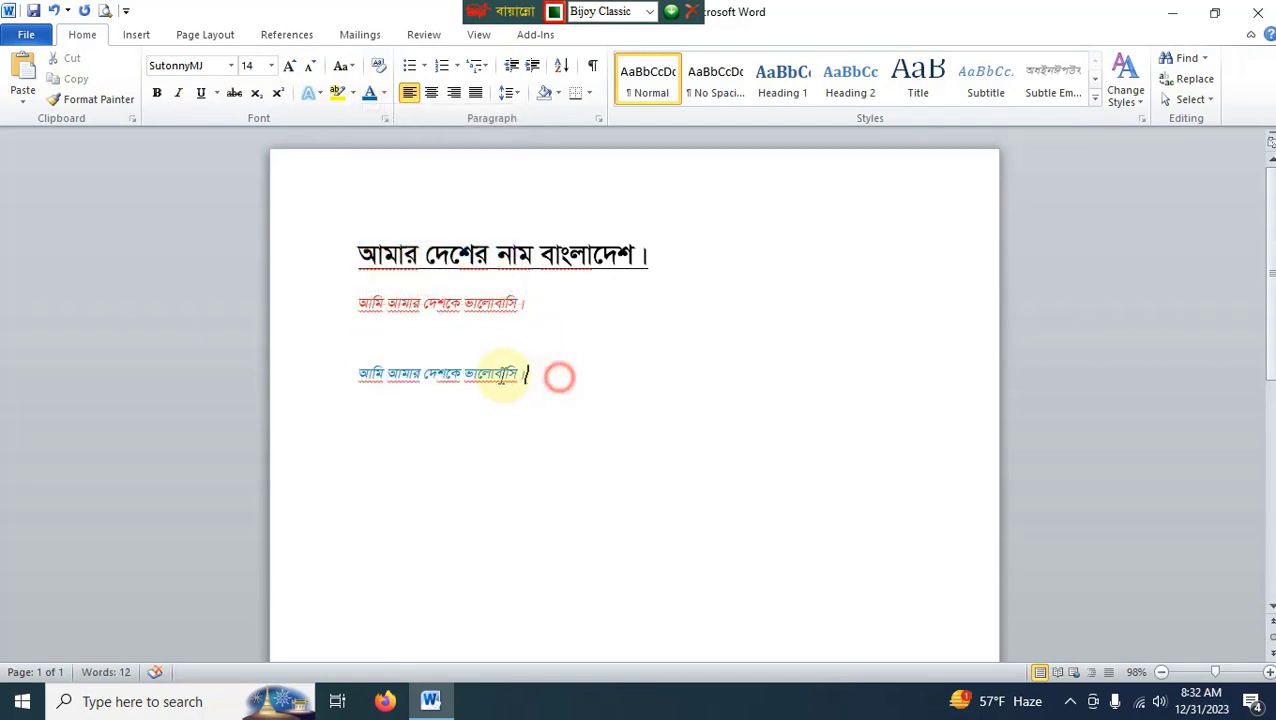
pyautogui.moveTo(541, 374); pyautogui.dragTo(362, 374)
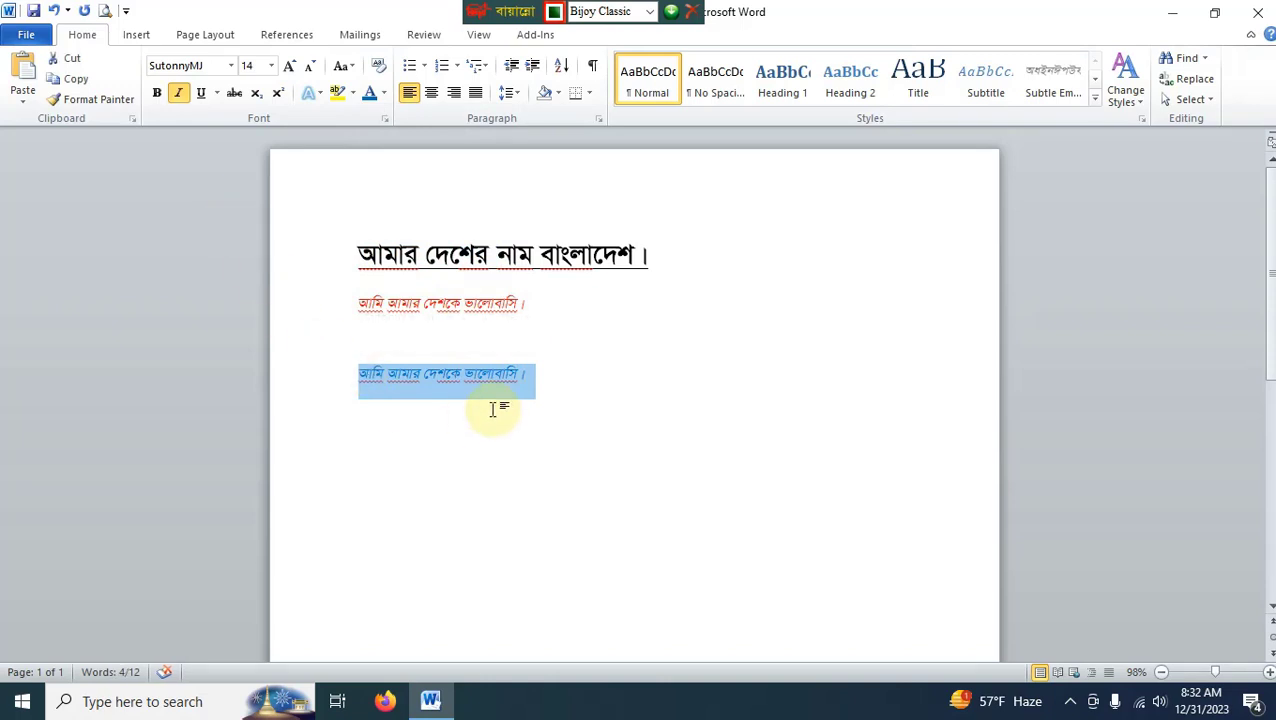
pyautogui.click(181, 95)
pyautogui.click(535, 425)
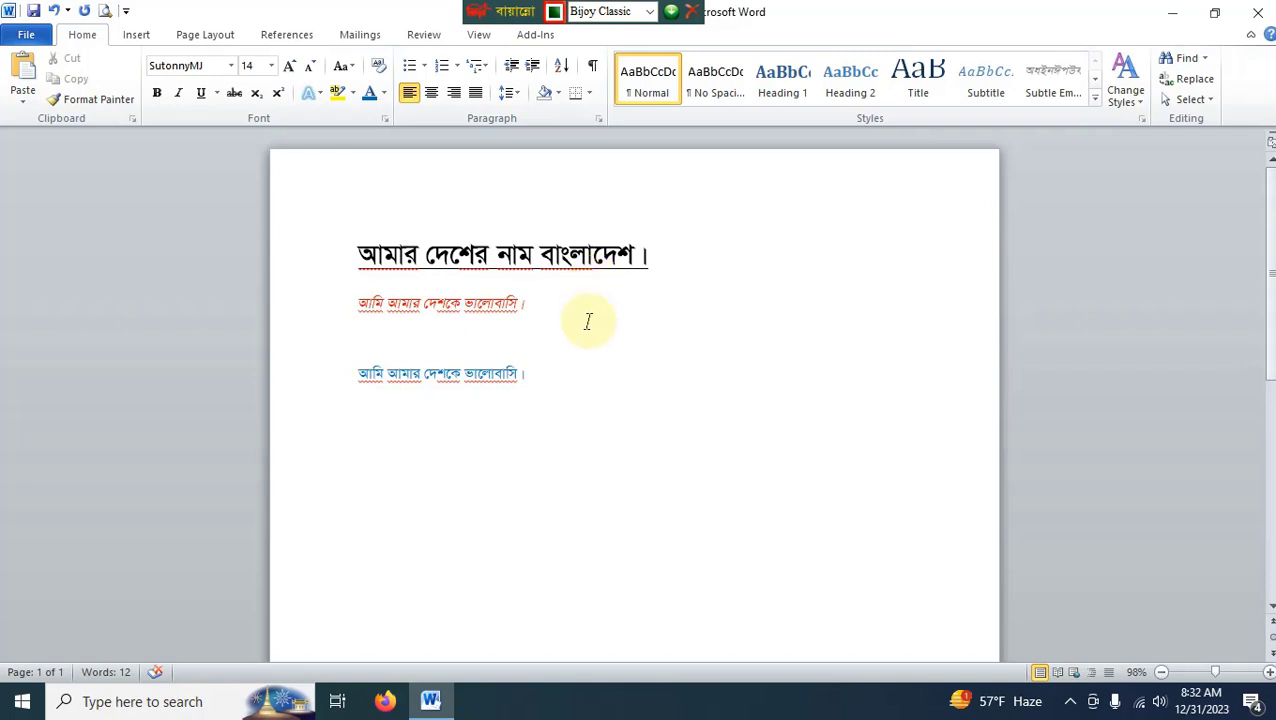
# - Paste the blue sentence on the empty line above it and set its colour to Automatic black
pyautogui.moveTo(535, 373); pyautogui.dragTo(366, 377)
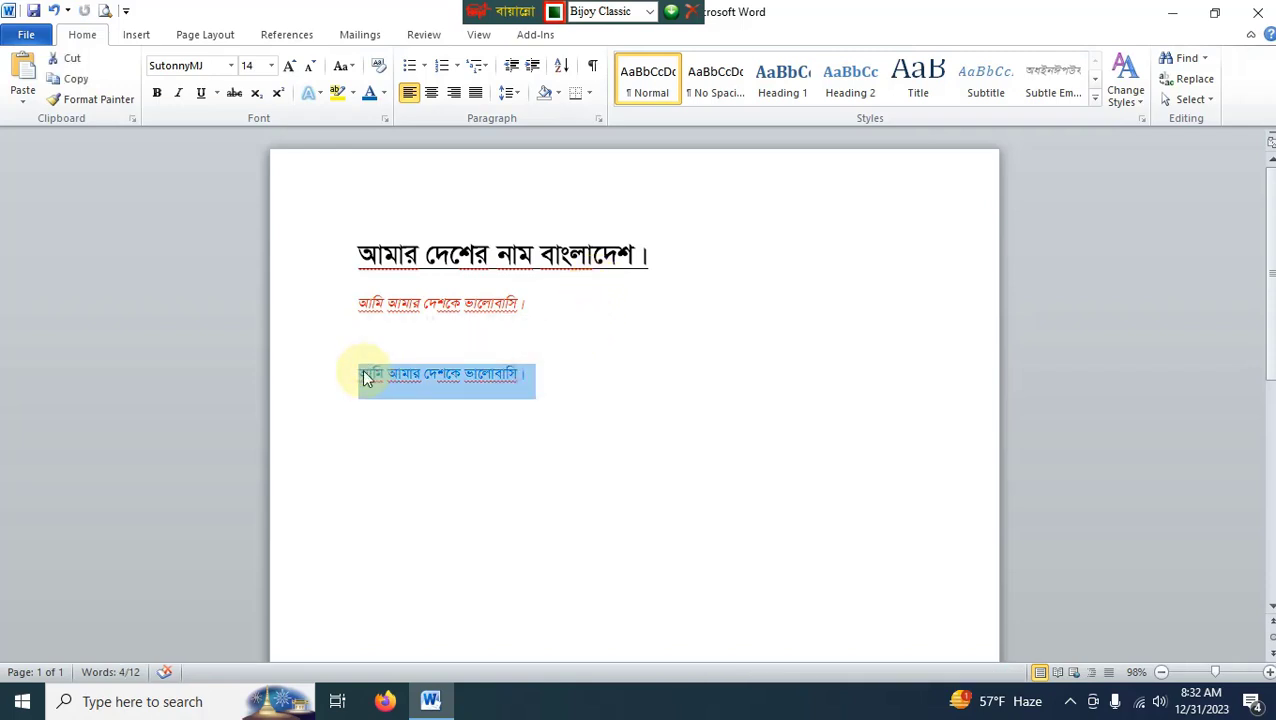
pyautogui.click(433, 336)
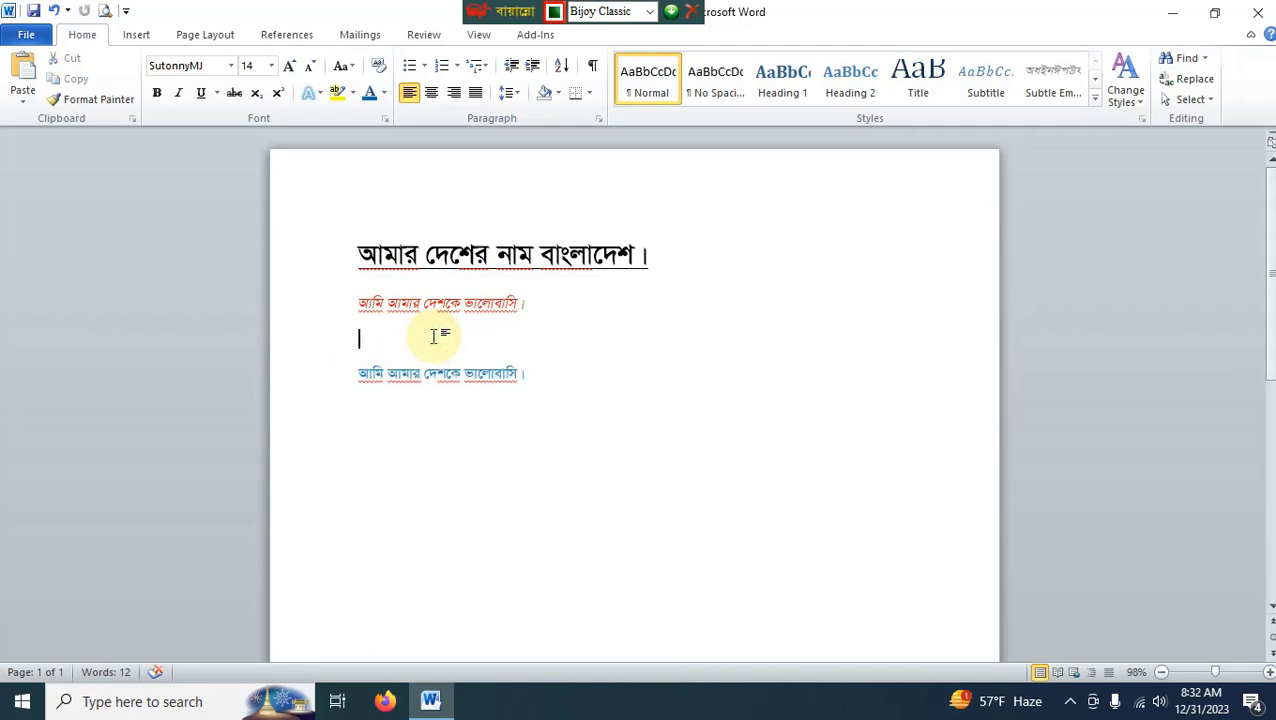
pyautogui.hotkey('ctrl', 'v')
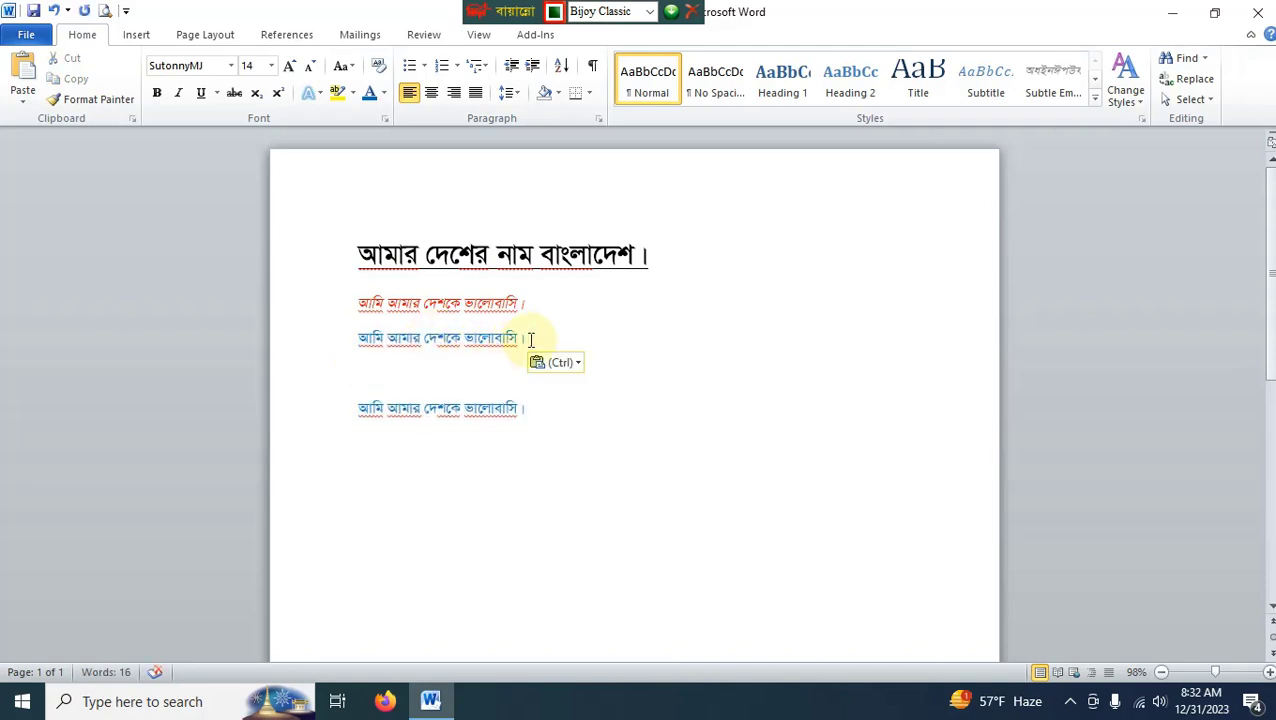
pyautogui.moveTo(530, 338); pyautogui.dragTo(358, 343)
pyautogui.click(383, 93)
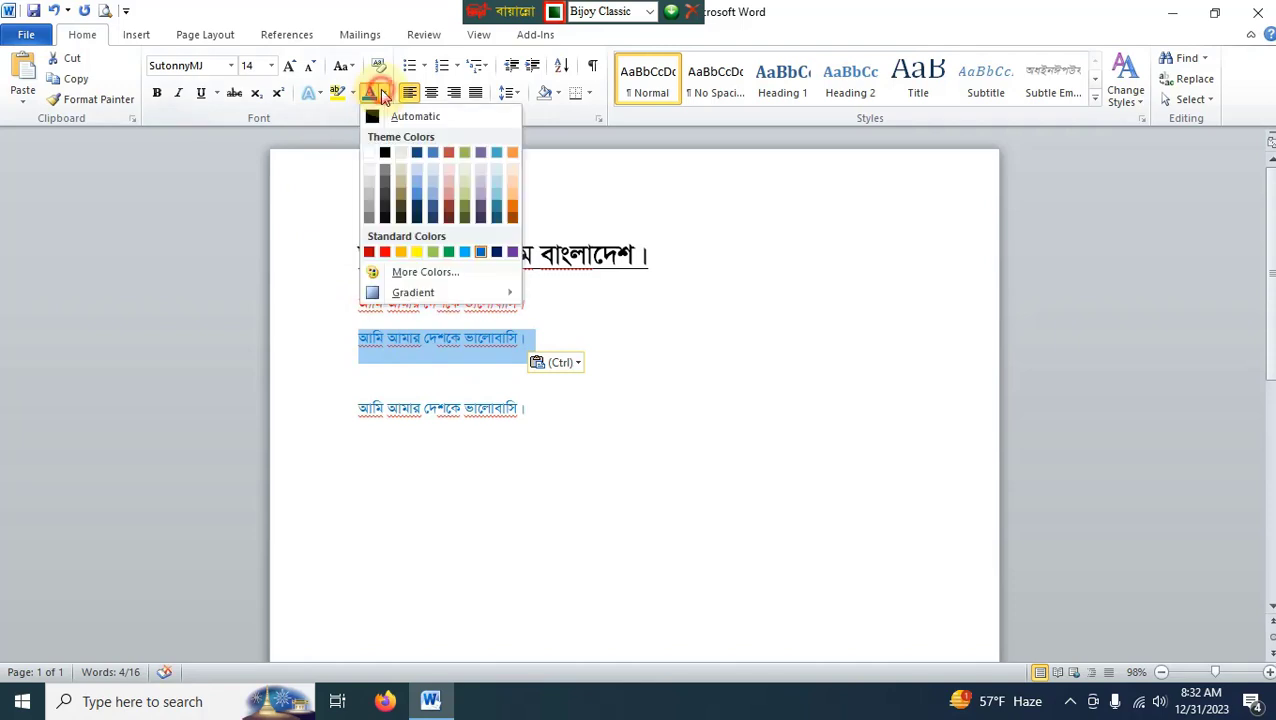
pyautogui.click(380, 118)
pyautogui.click(607, 344)
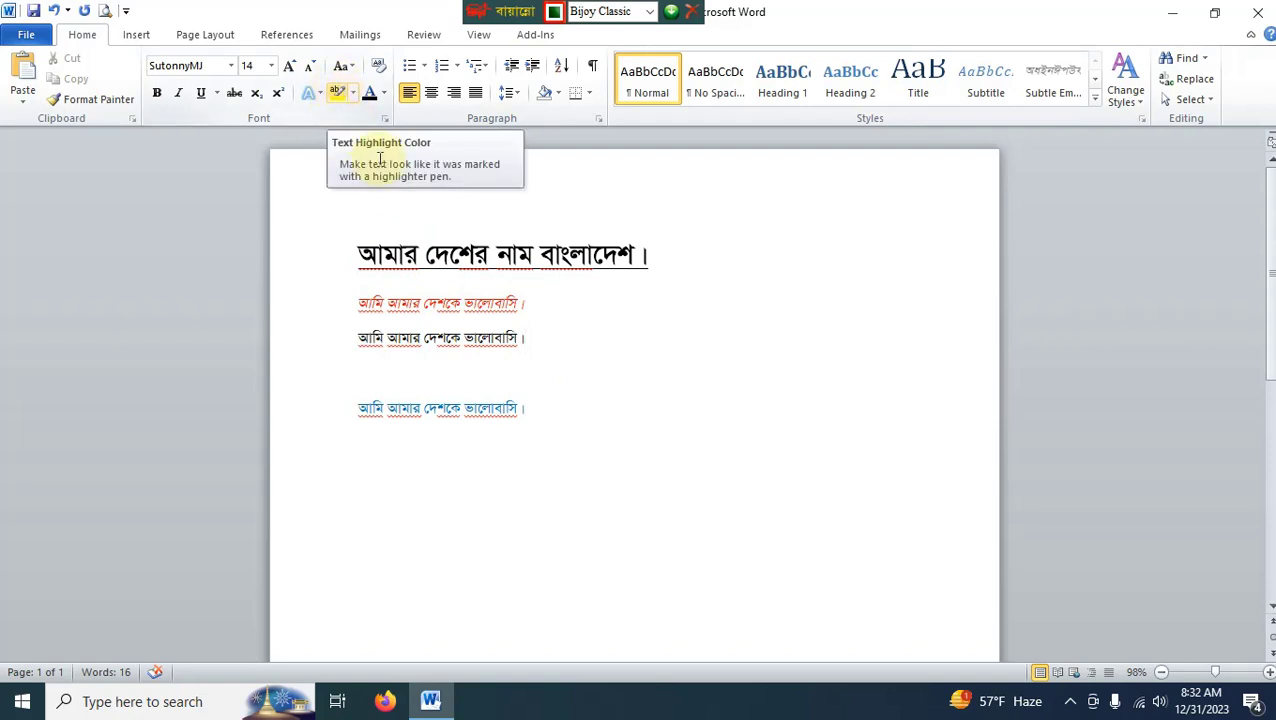
# - Highlight the black middle sentence, changing the highlight from yellow to turquoise
pyautogui.moveTo(538, 343); pyautogui.dragTo(368, 343)
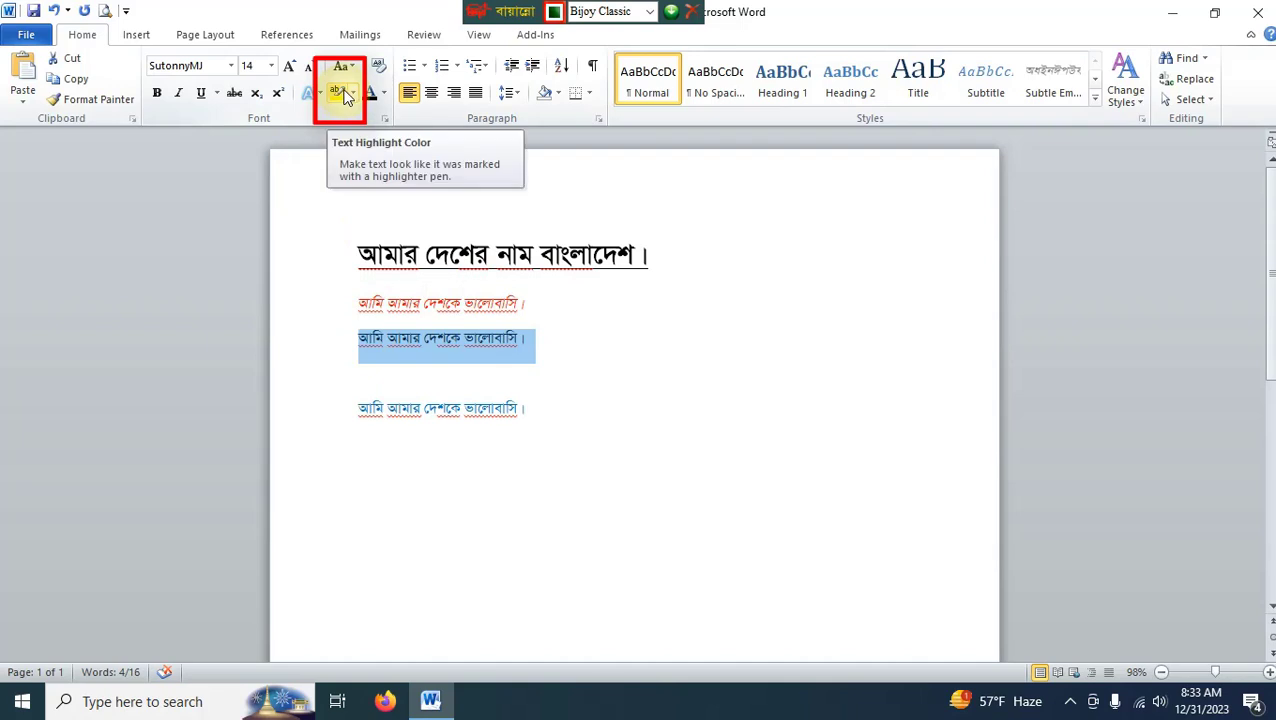
pyautogui.click(338, 93)
pyautogui.click(561, 341)
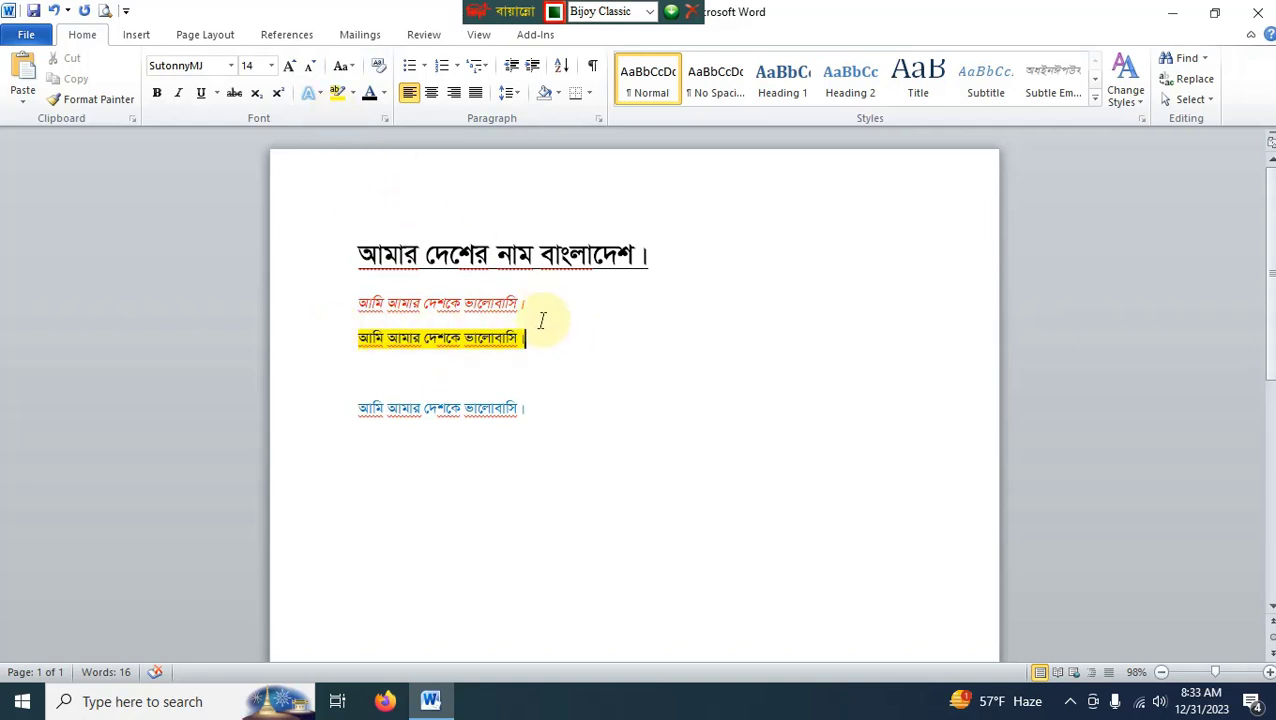
pyautogui.moveTo(544, 338); pyautogui.dragTo(355, 338)
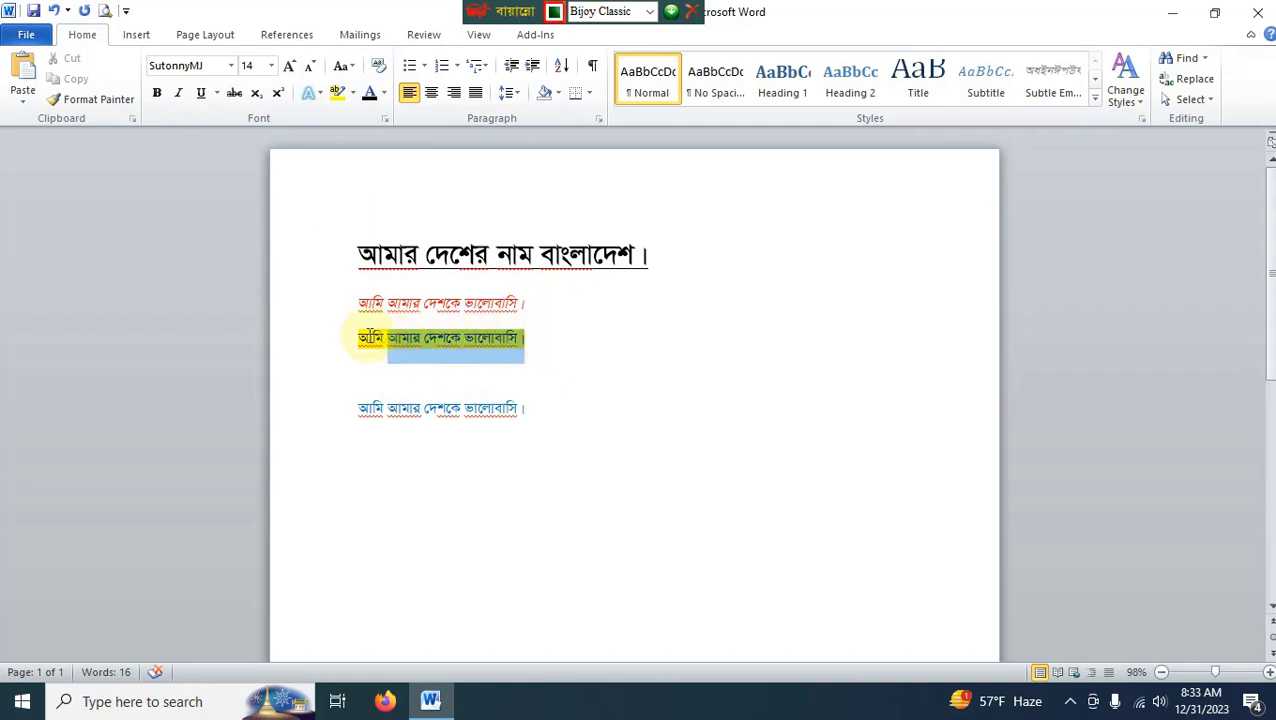
pyautogui.click(352, 94)
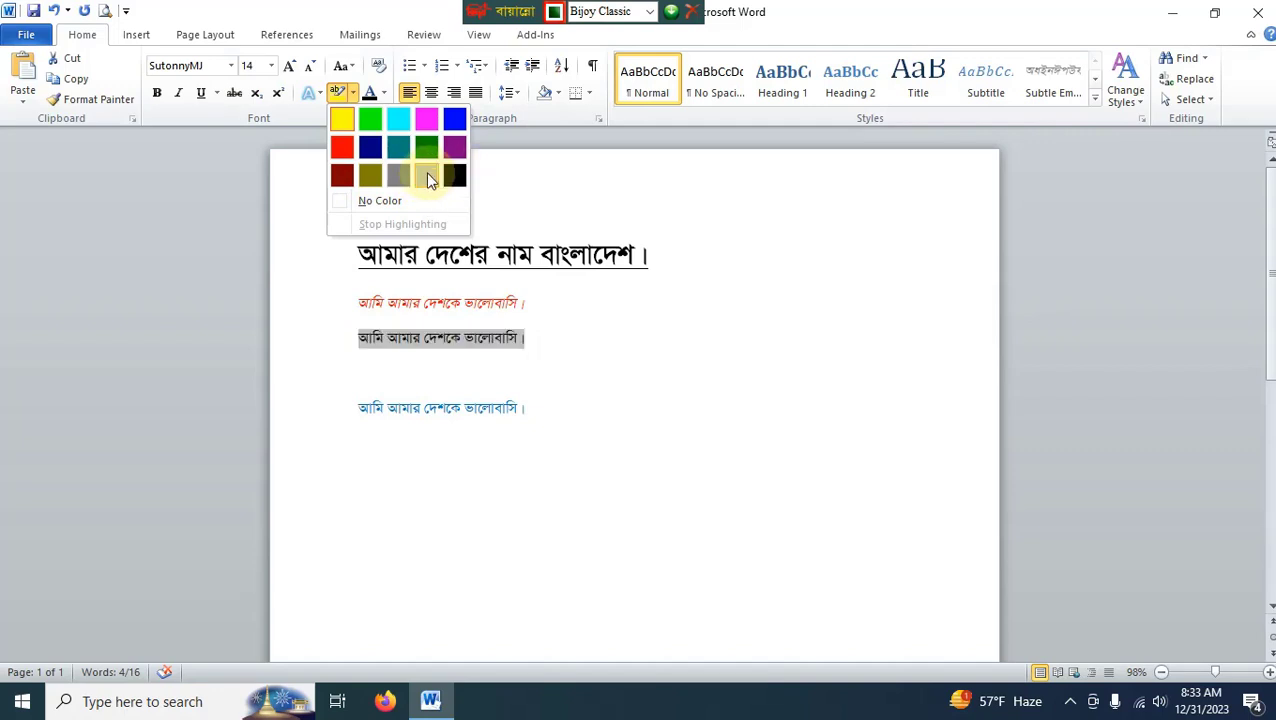
pyautogui.click(397, 120)
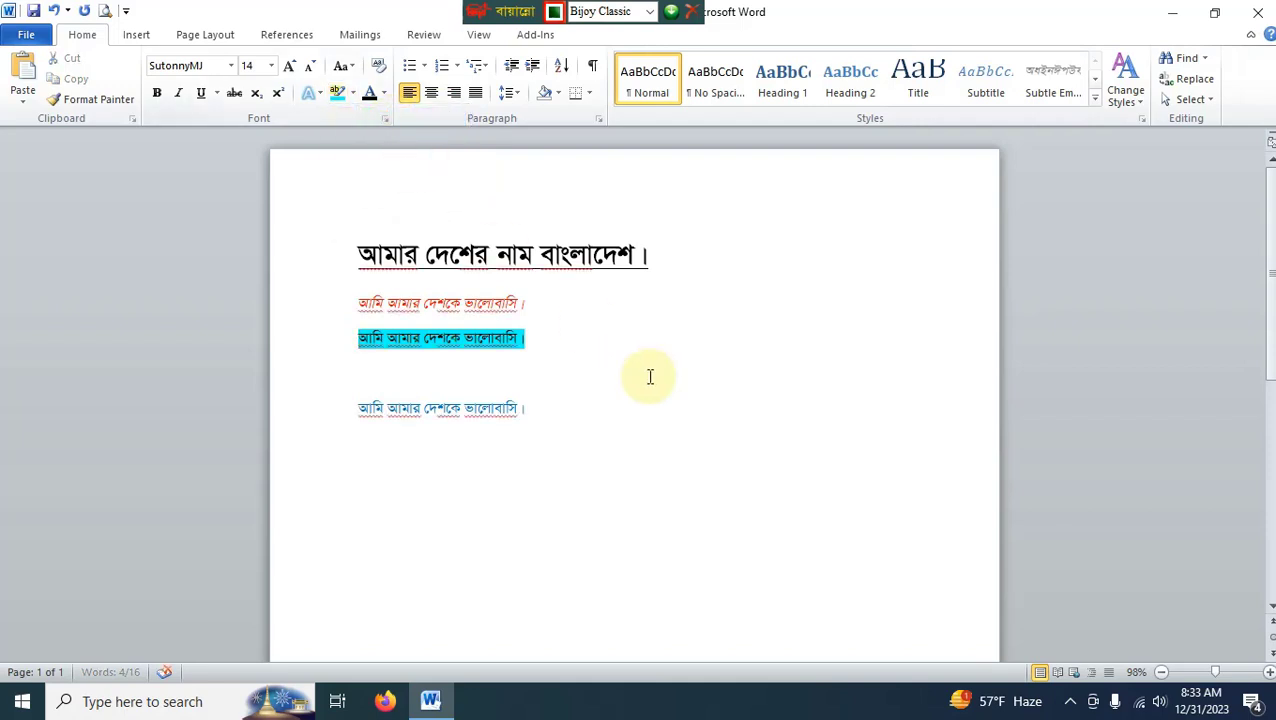
# - Delete the blank line above the blue sentence and save the document
pyautogui.click(580, 336)
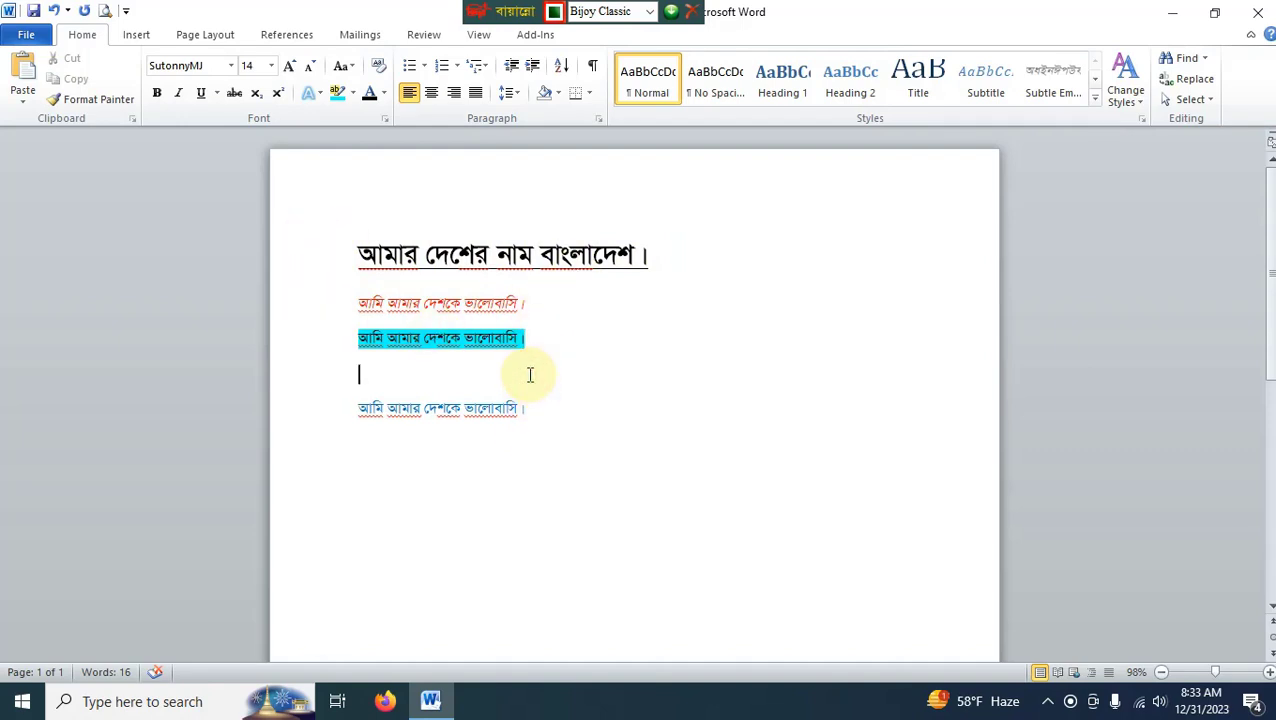
pyautogui.press('BackSpace')
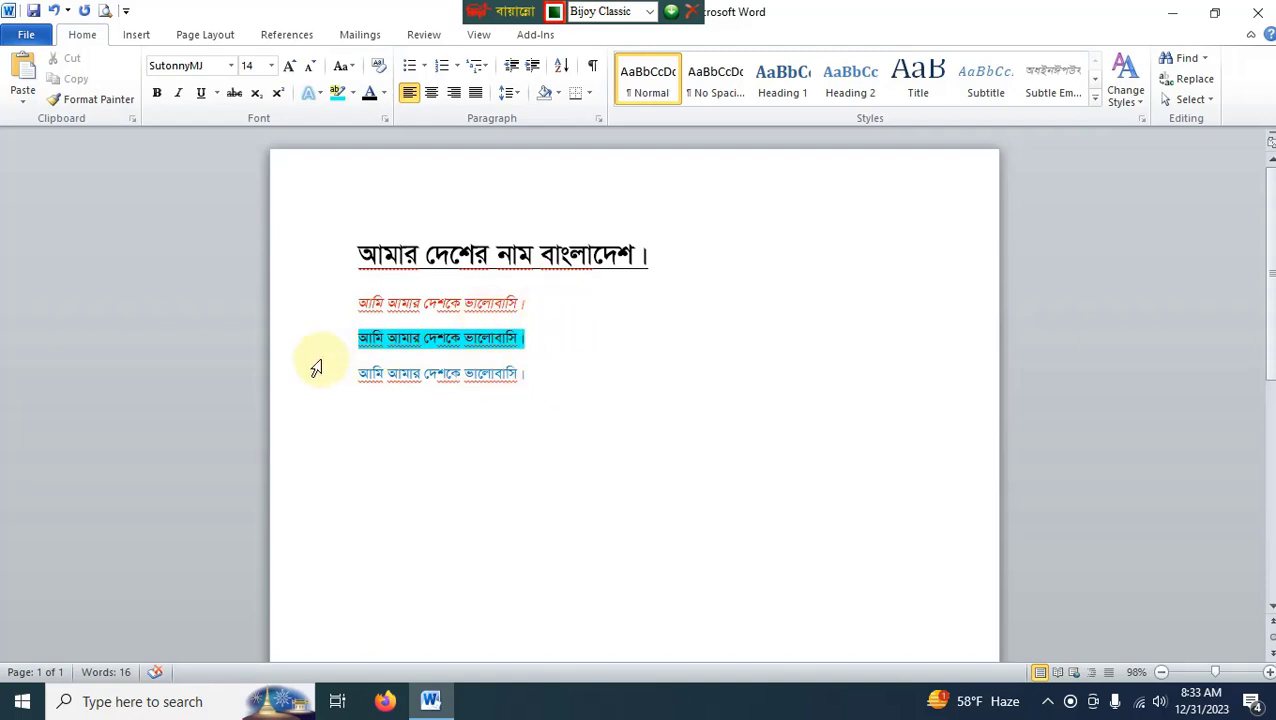
pyautogui.click(36, 11)
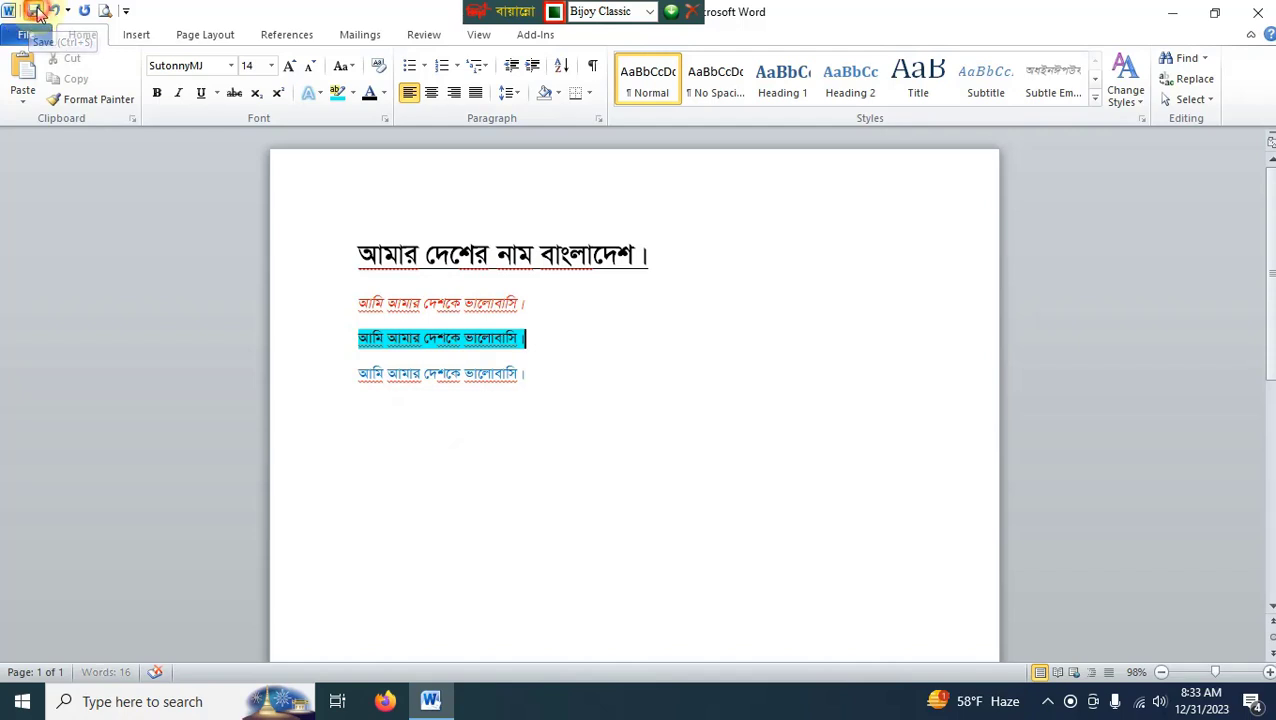